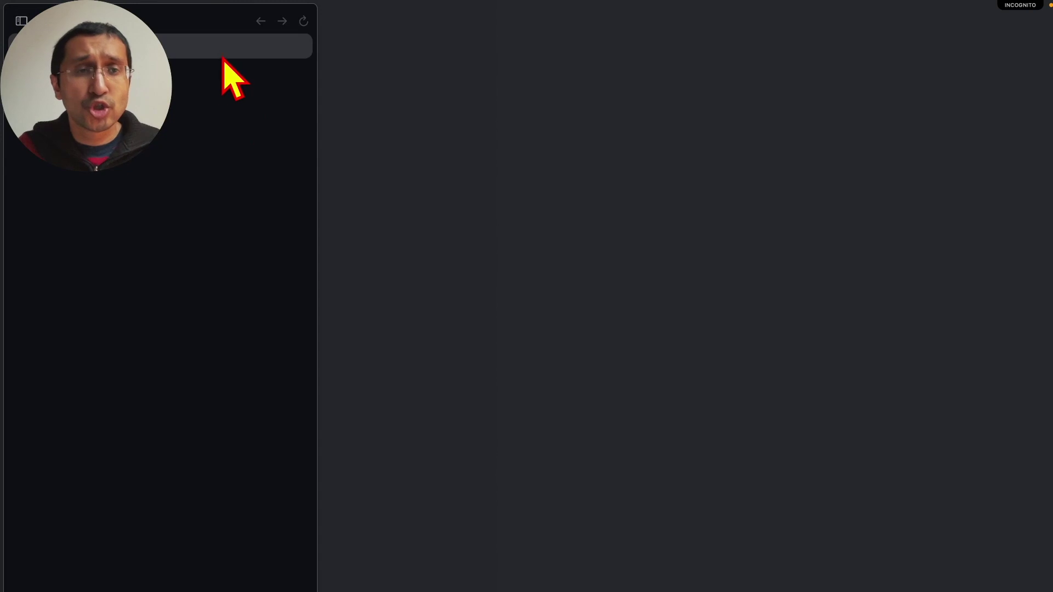
Step: Open the Adobe Firefly site at adobe.com/firefly
{"action": "left_click", "coordinate": [244, 47]}
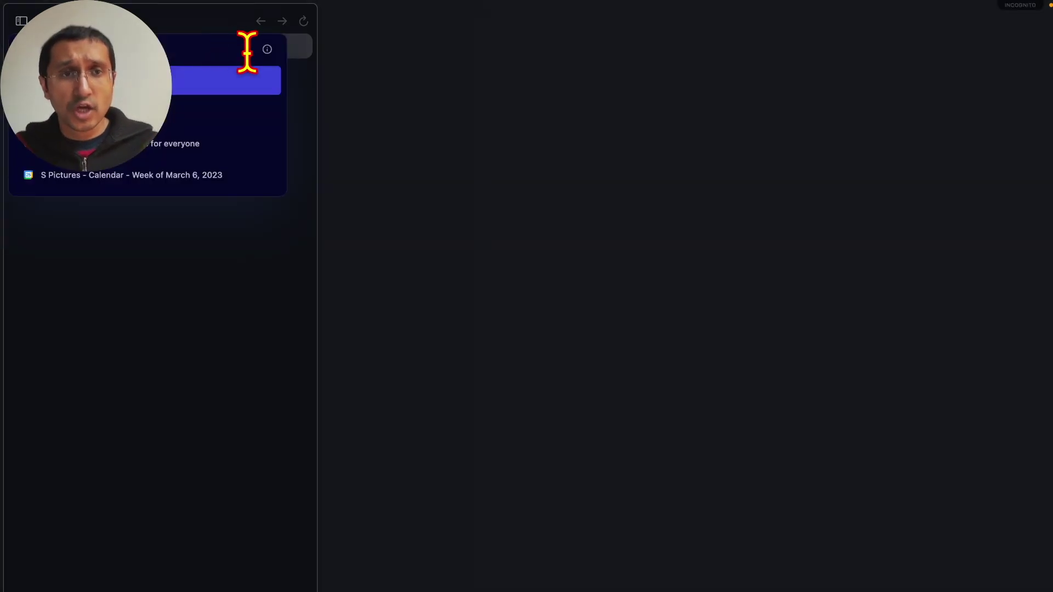
{"action": "left_click", "coordinate": [721, 163]}
{"action": "key", "text": "super+t"}
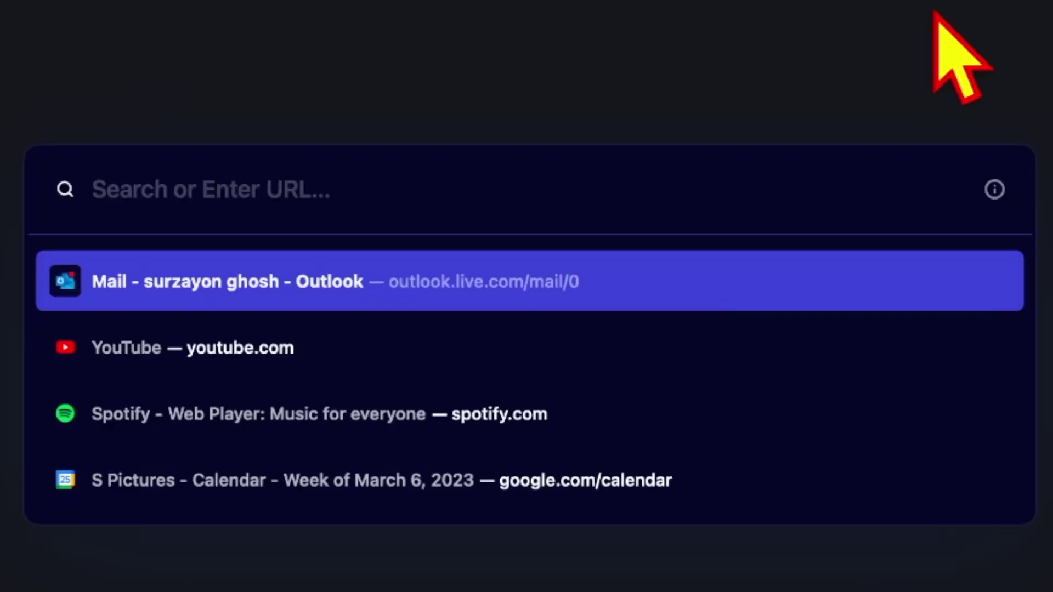
{"action": "type", "text": "a"}
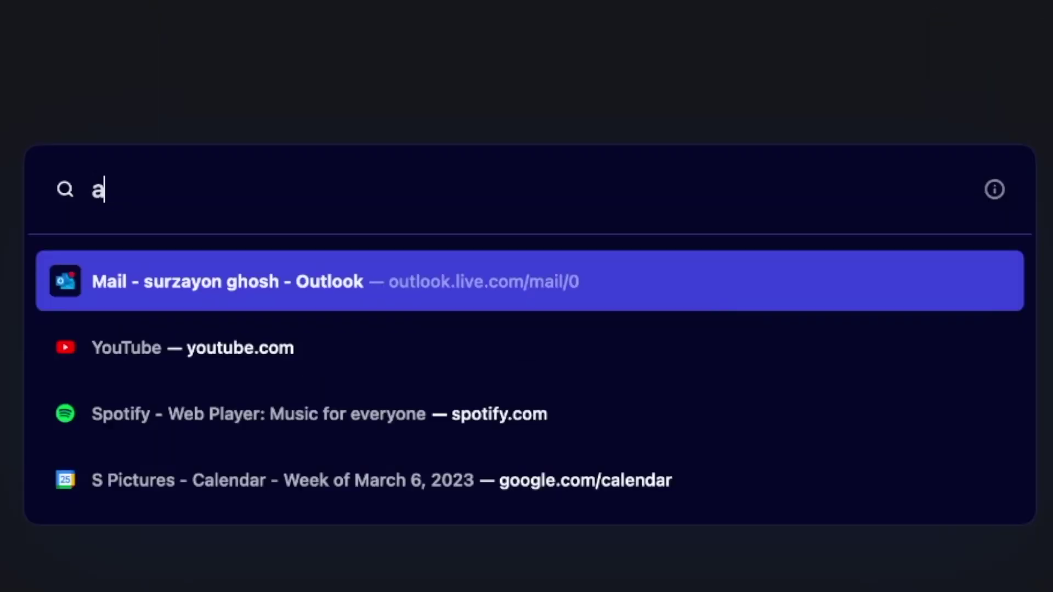
{"action": "type", "text": "dobe.com/fir"}
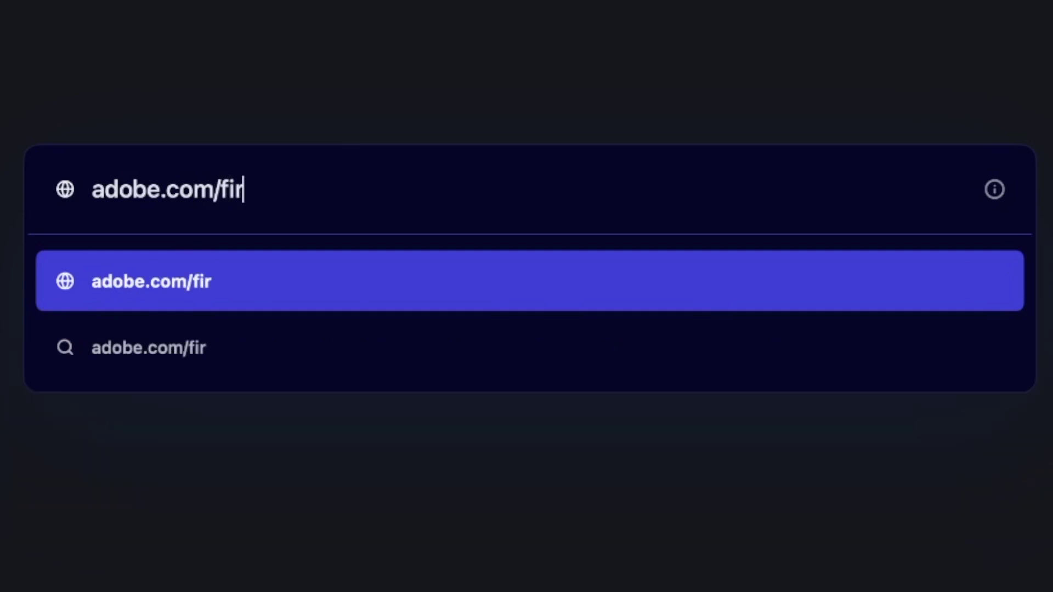
{"action": "type", "text": "efl"}
{"action": "type", "text": "y"}
{"action": "key", "text": "Return"}
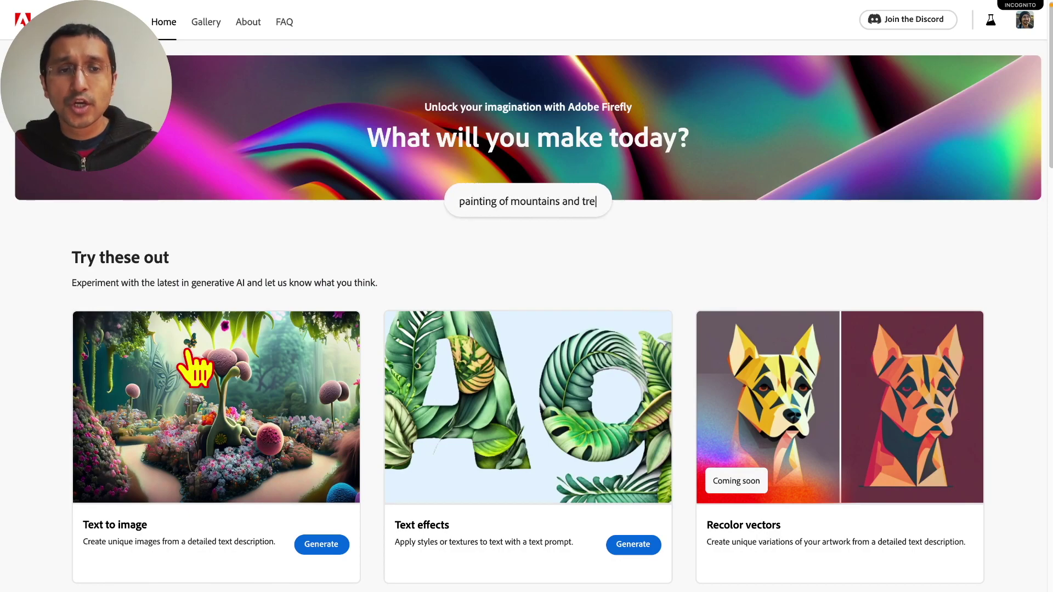
Step: Watch part of the feature preview video on the Firefly home page and pause it
{"action": "type", "text": "es"}
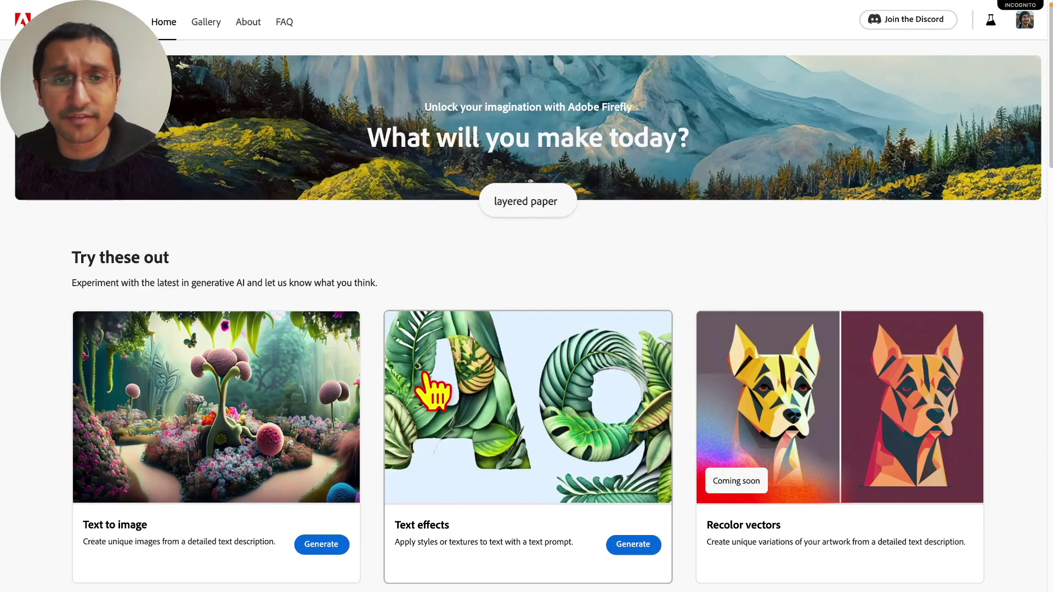
{"action": "scroll", "coordinate": [795, 446], "scroll_direction": "down", "scroll_amount": 2}
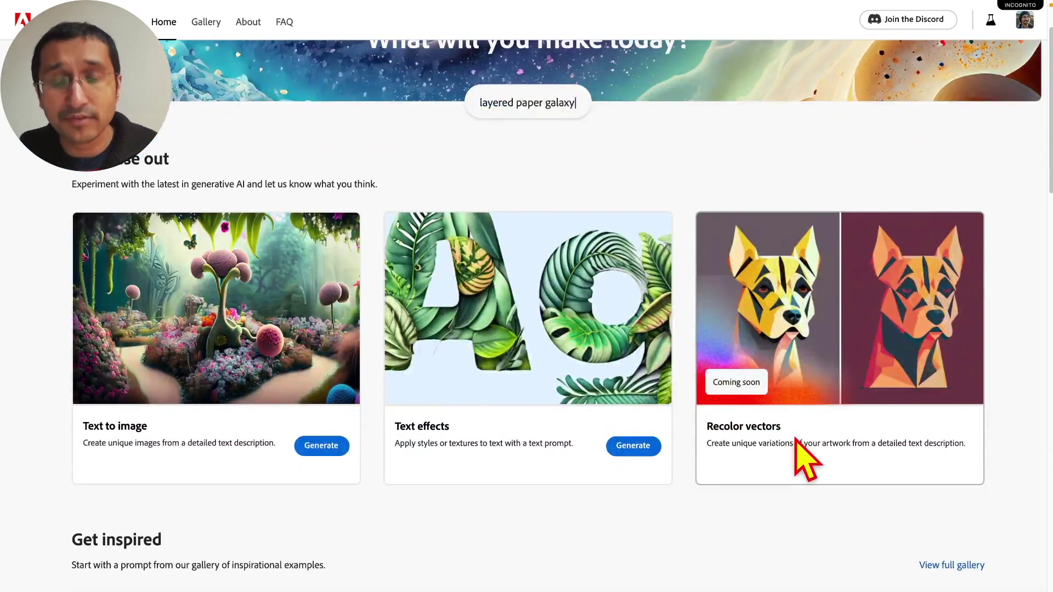
{"action": "scroll", "coordinate": [521, 449], "scroll_direction": "down", "scroll_amount": 10}
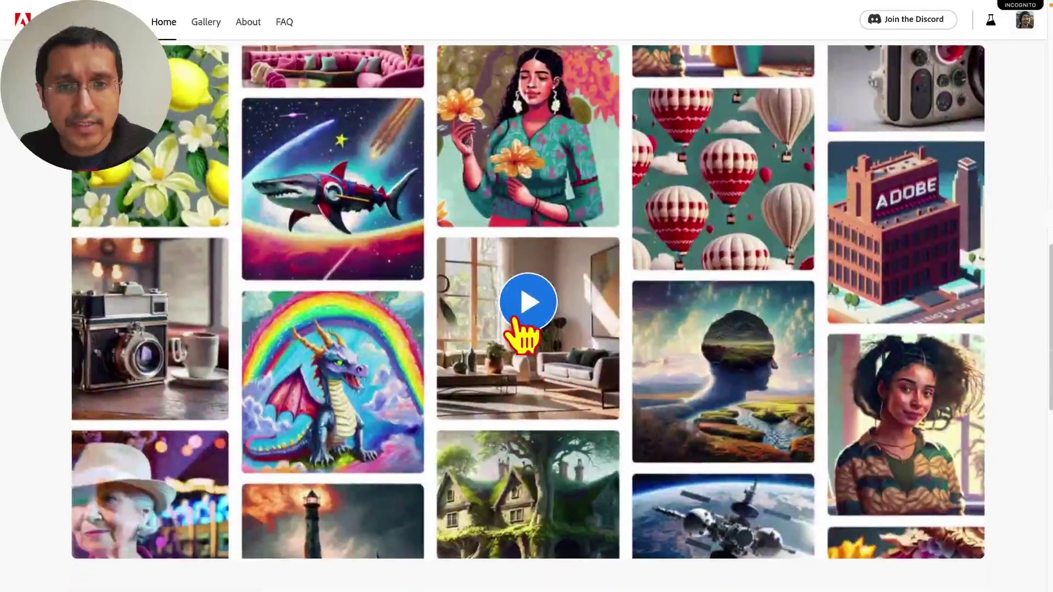
{"action": "left_click", "coordinate": [529, 301]}
{"action": "scroll", "coordinate": [175, 561], "scroll_direction": "up", "scroll_amount": 2}
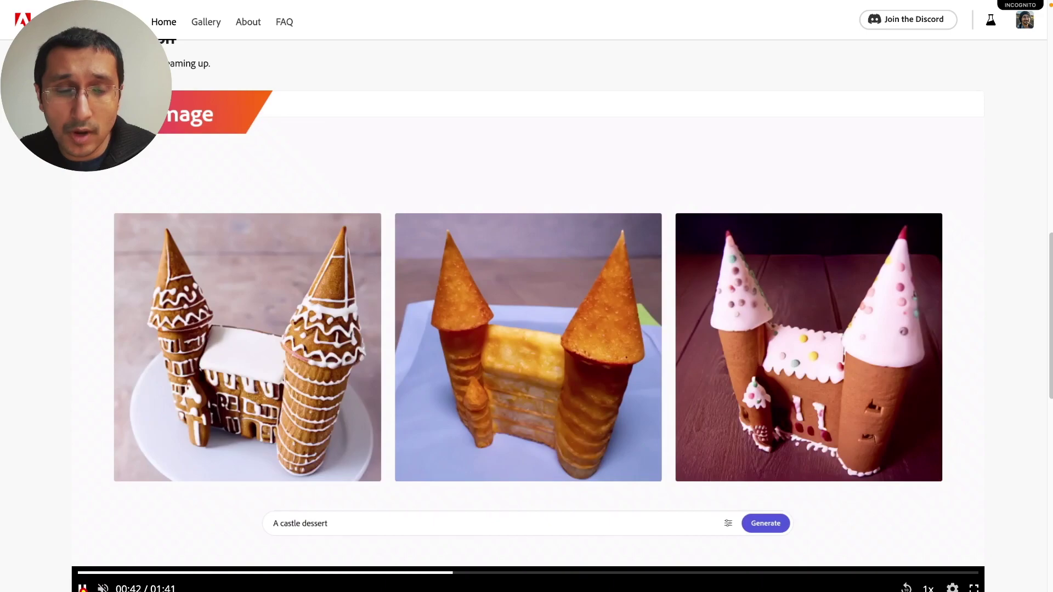
{"action": "left_click", "coordinate": [83, 588]}
Step: Review the in-exploration feature cards on the home page and open Text to image
{"action": "scroll", "coordinate": [83, 581], "scroll_direction": "down", "scroll_amount": 10}
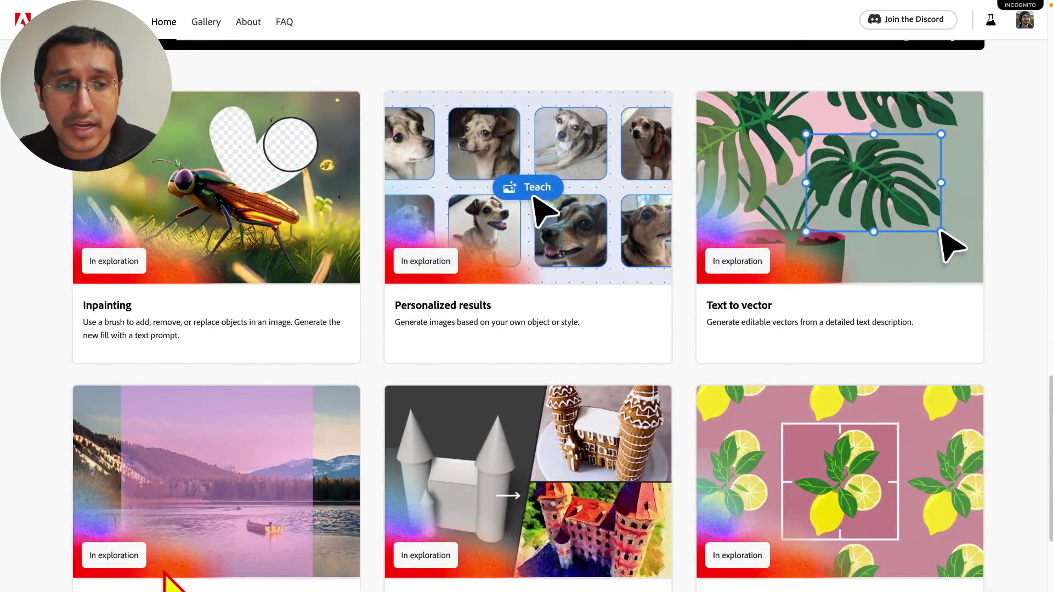
{"action": "scroll", "coordinate": [395, 393], "scroll_direction": "down", "scroll_amount": 3}
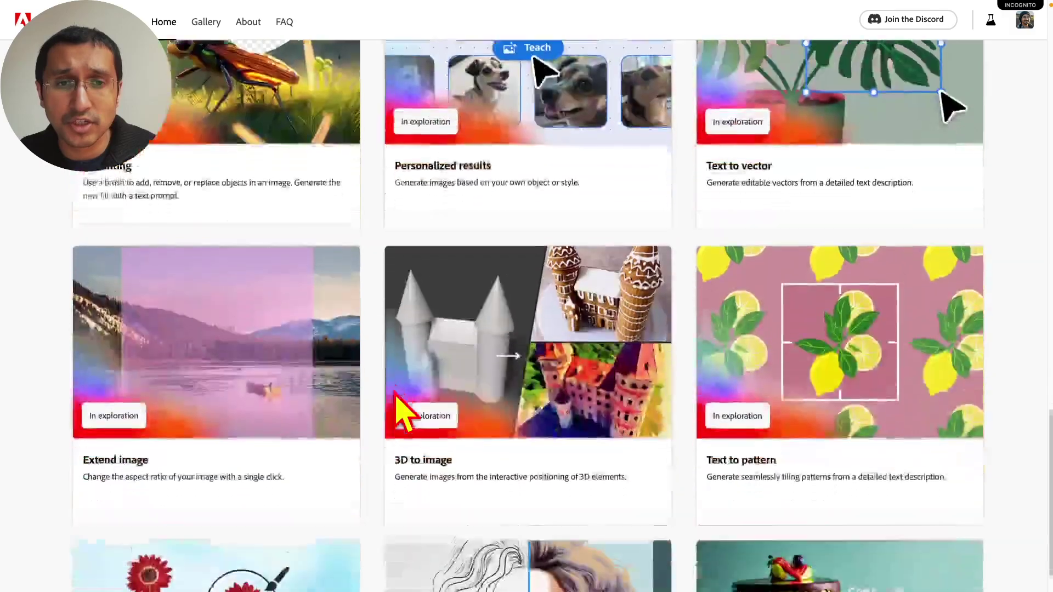
{"action": "scroll", "coordinate": [720, 332], "scroll_direction": "down", "scroll_amount": 5}
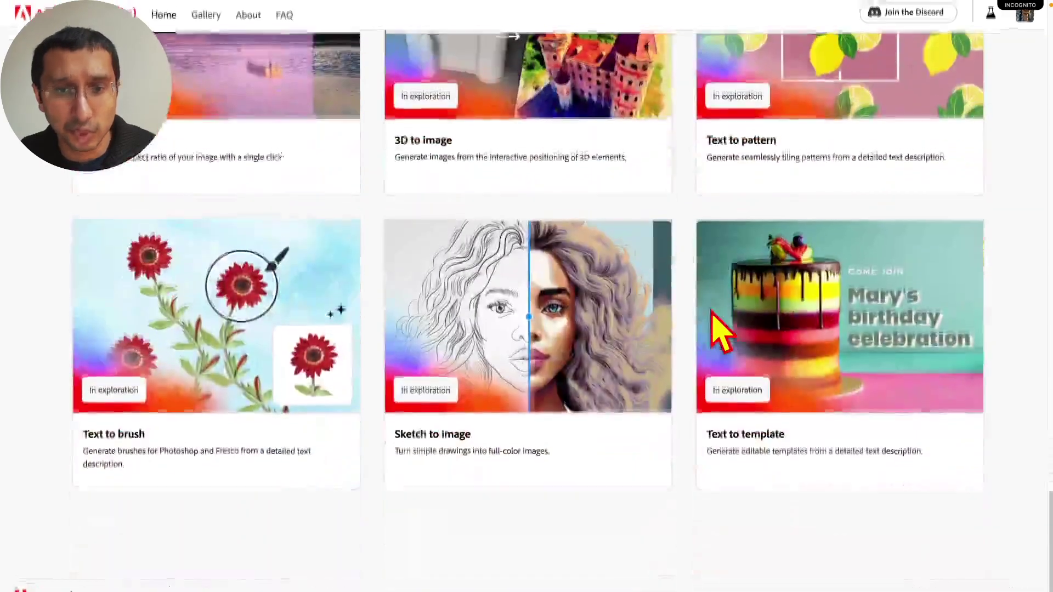
{"action": "scroll", "coordinate": [720, 332], "scroll_direction": "up", "scroll_amount": 20}
{"action": "scroll", "coordinate": [720, 332], "scroll_direction": "down", "scroll_amount": 1}
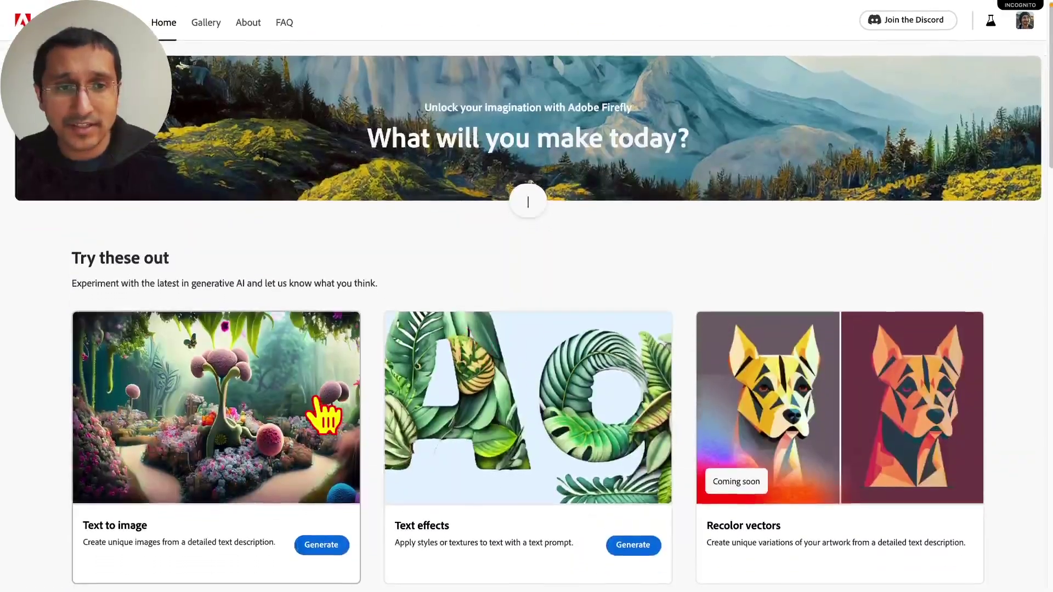
{"action": "left_click", "coordinate": [140, 492]}
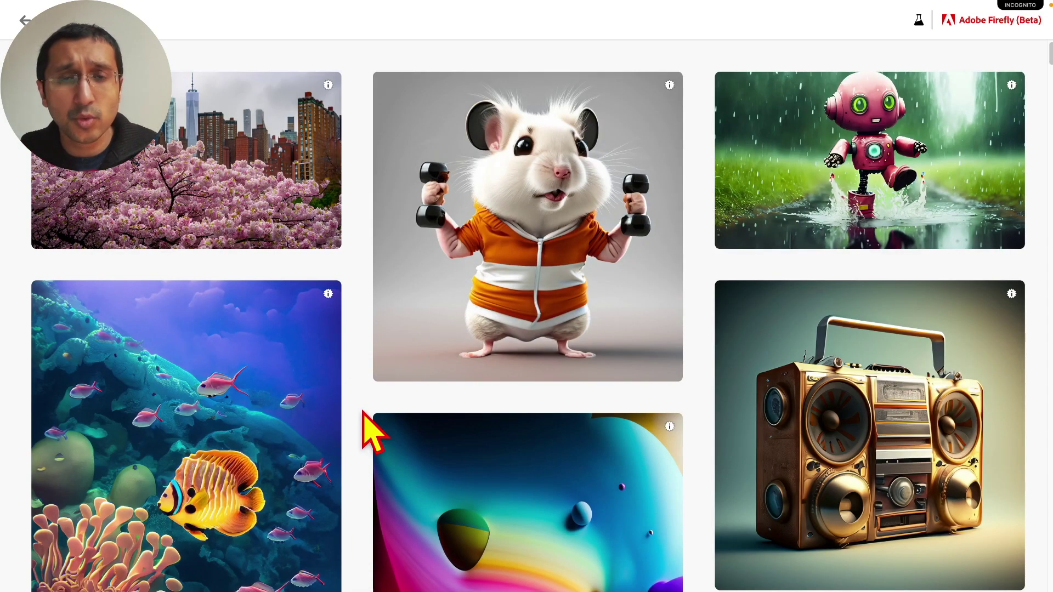
Step: Browse the Text to image gallery and examine the sample images with their prompts, including the Eiffel Tower desert scene
{"action": "scroll", "coordinate": [362, 422], "scroll_direction": "down", "scroll_amount": 10}
{"action": "mouse_move", "coordinate": [557, 205]}
{"action": "scroll", "coordinate": [854, 301], "scroll_direction": "down", "scroll_amount": 10}
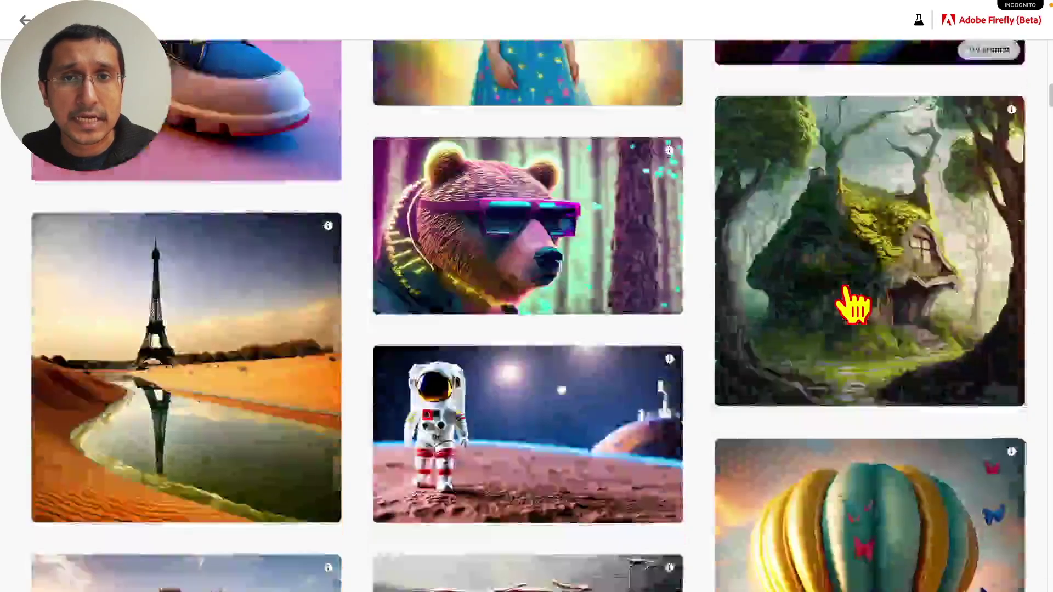
{"action": "scroll", "coordinate": [851, 301], "scroll_direction": "down", "scroll_amount": 5}
{"action": "scroll", "coordinate": [851, 301], "scroll_direction": "up", "scroll_amount": 8}
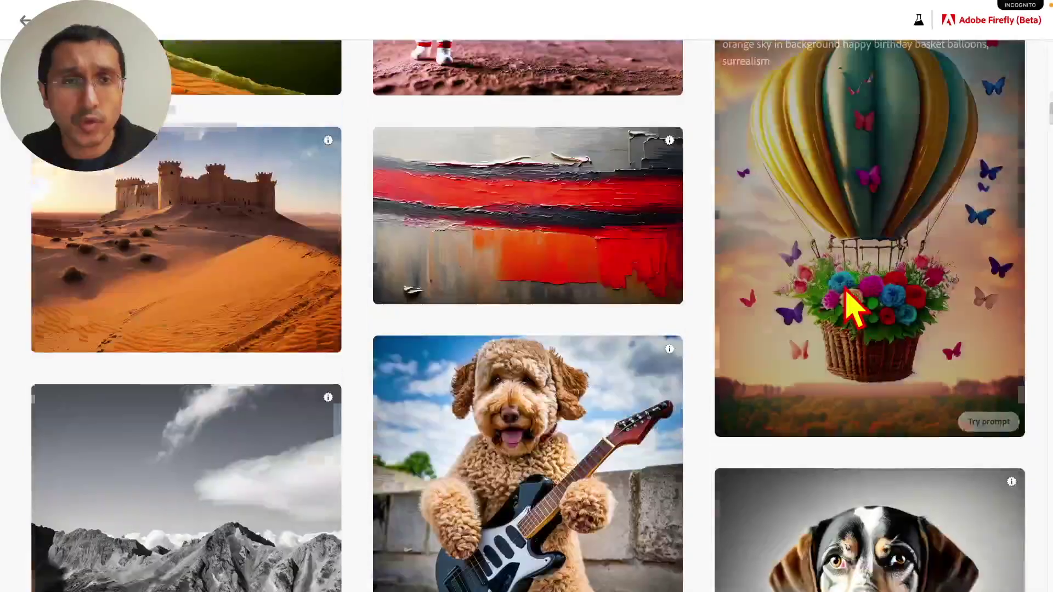
{"action": "mouse_move", "coordinate": [117, 314]}
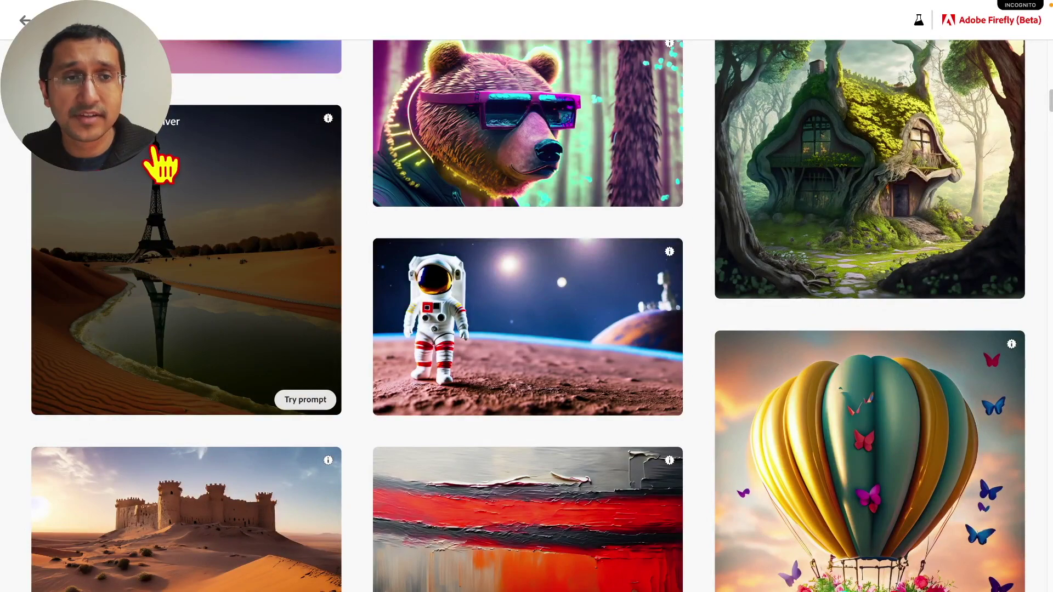
{"action": "scroll", "coordinate": [156, 165], "scroll_direction": "down", "scroll_amount": 4}
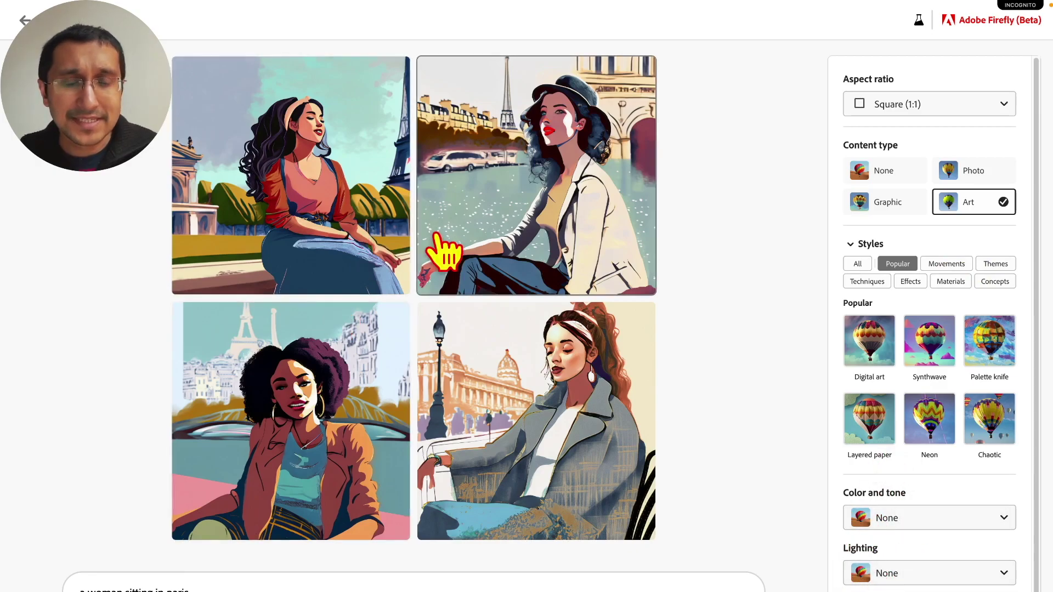
Step: Apply the Steampunk movement style to the "a woman sitting in paris" images and set the content type to Photo
{"action": "mouse_move", "coordinate": [429, 277]}
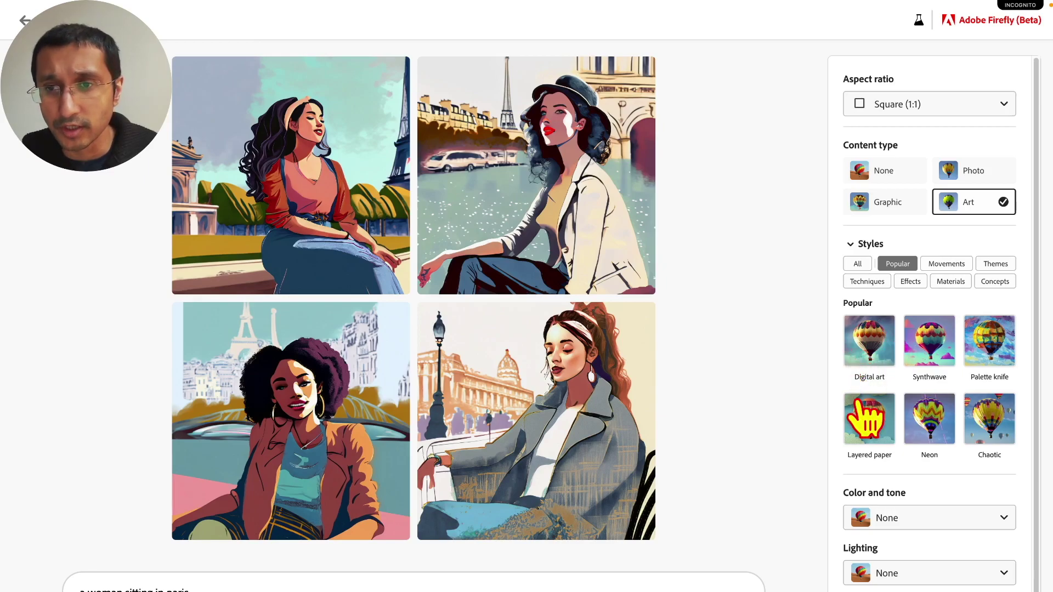
{"action": "left_click", "coordinate": [949, 265]}
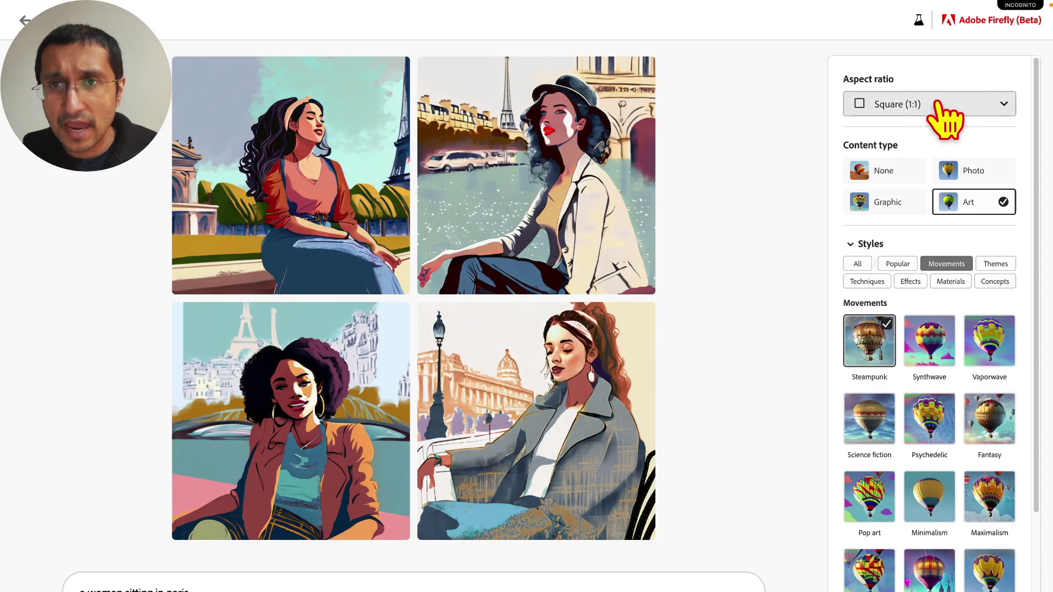
{"action": "left_click", "coordinate": [949, 170]}
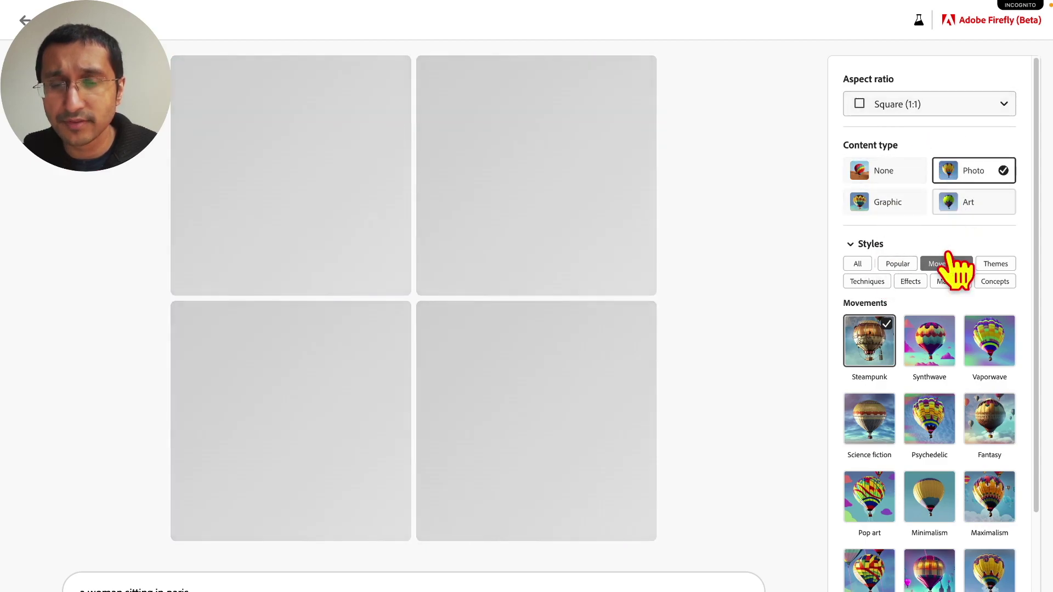
{"action": "scroll", "coordinate": [948, 253], "scroll_direction": "down", "scroll_amount": 3}
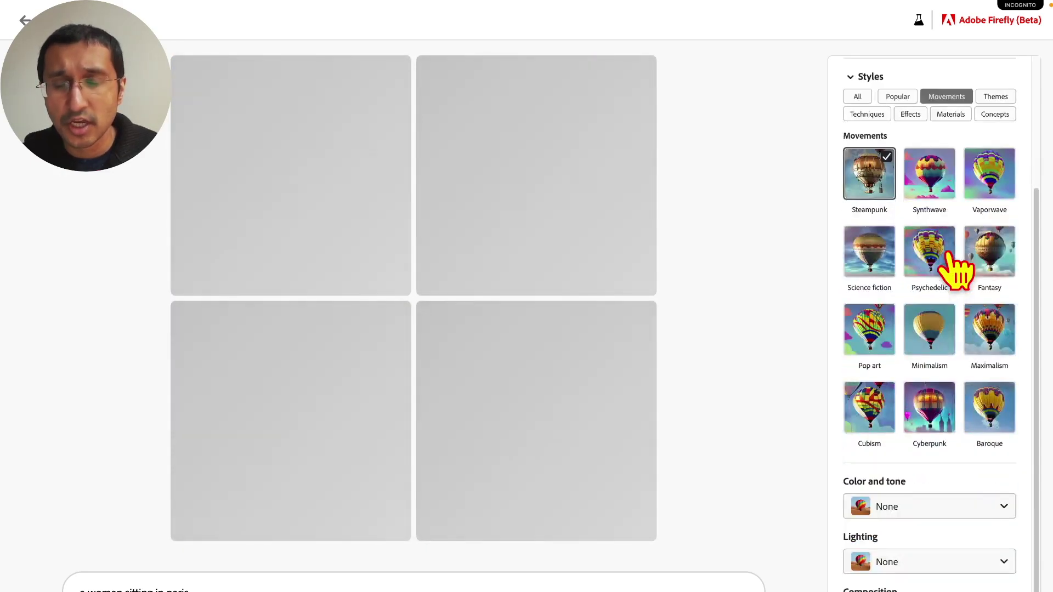
Step: Set the aspect ratio of the generated images to Portrait (3:4)
{"action": "scroll", "coordinate": [953, 267], "scroll_direction": "up", "scroll_amount": 3}
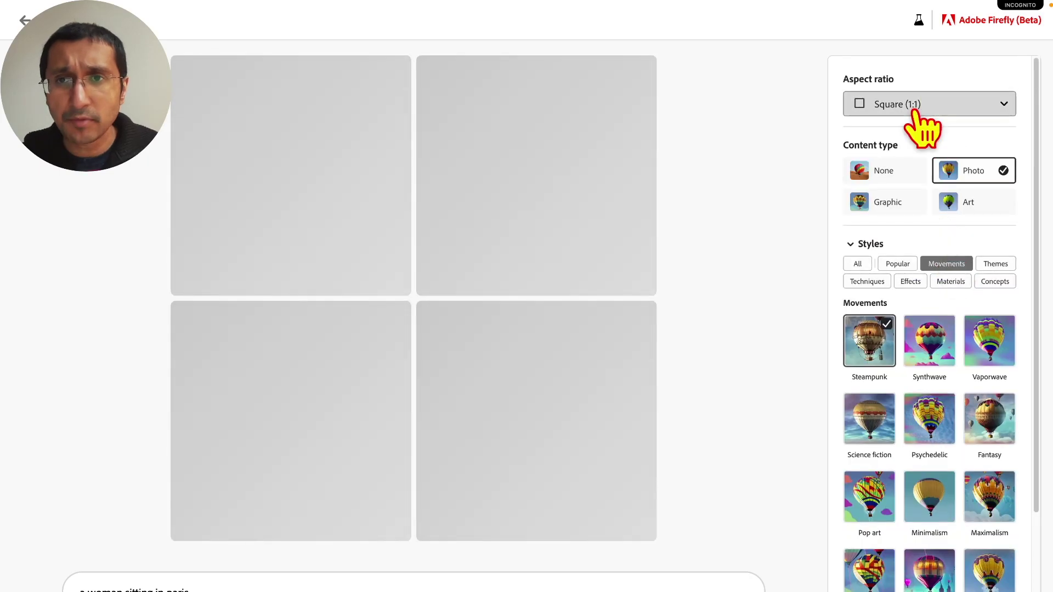
{"action": "left_click", "coordinate": [913, 109]}
{"action": "left_click", "coordinate": [906, 160]}
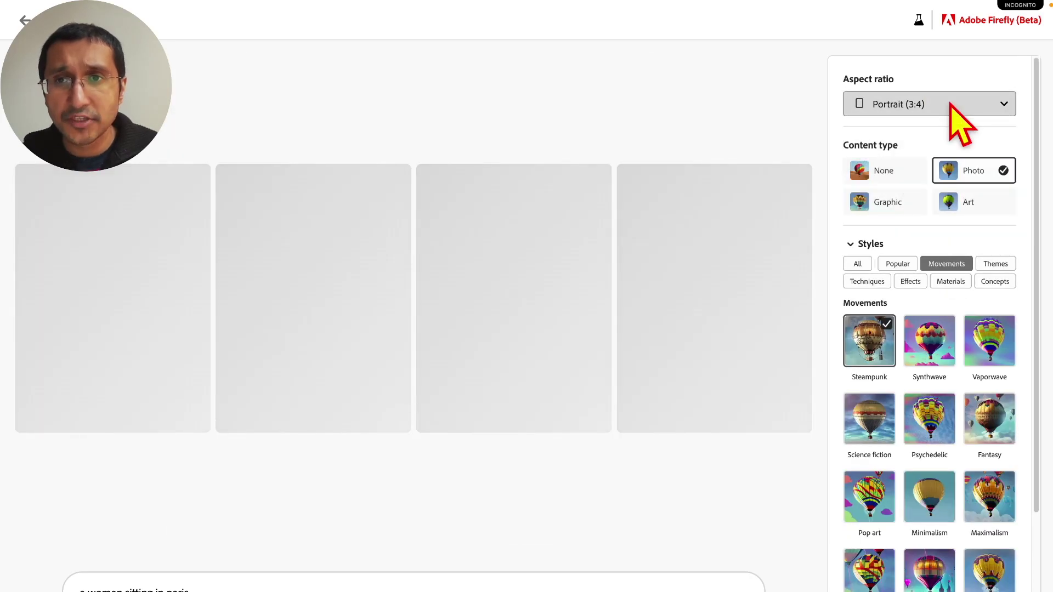
{"action": "left_click", "coordinate": [856, 107]}
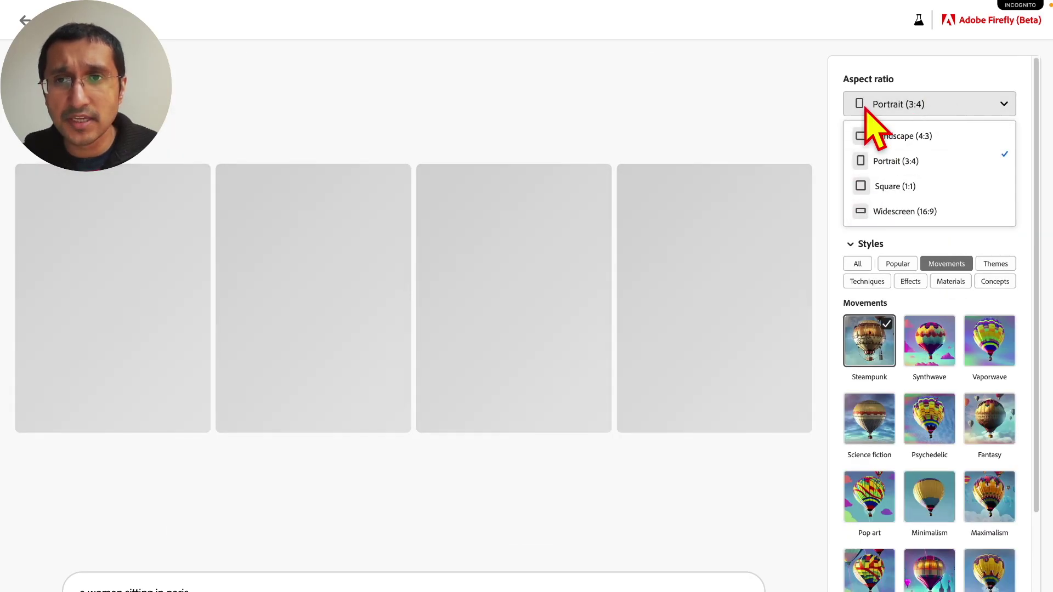
{"action": "left_click", "coordinate": [872, 112]}
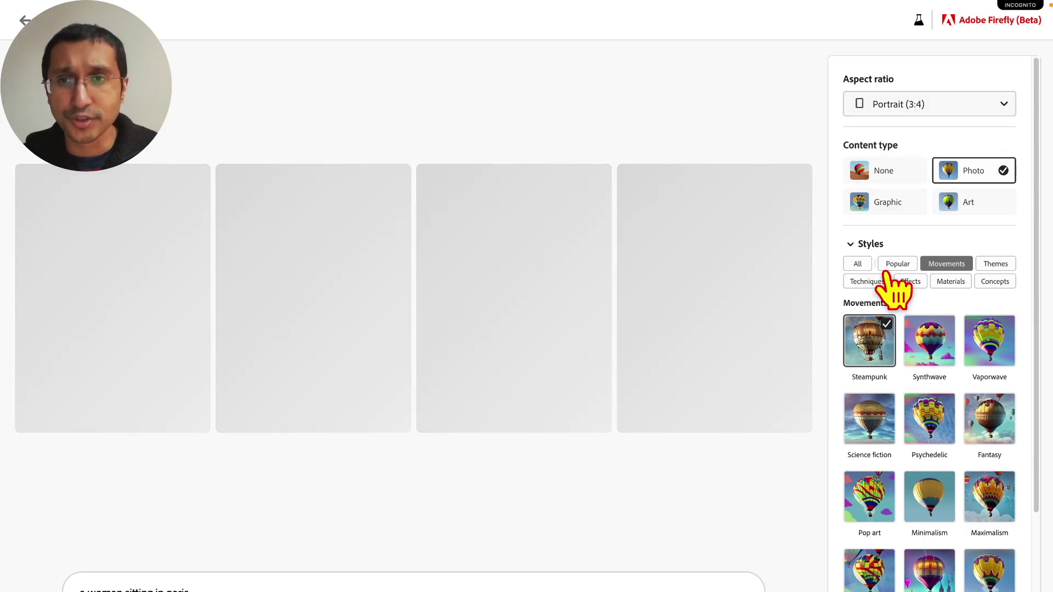
{"action": "scroll", "coordinate": [886, 279], "scroll_direction": "down", "scroll_amount": 3}
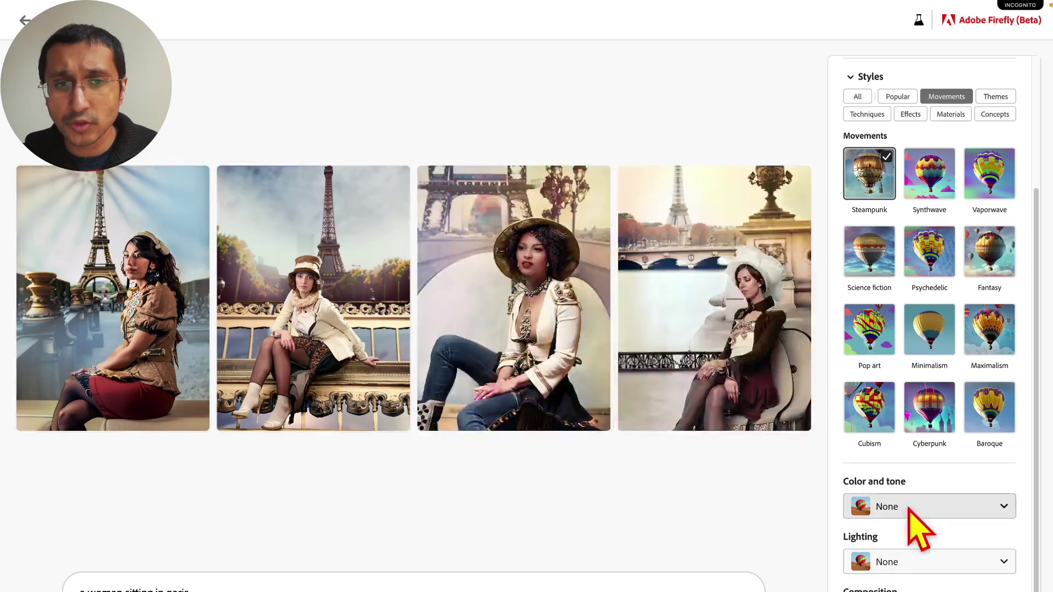
{"action": "left_click", "coordinate": [909, 508]}
{"action": "left_click", "coordinate": [741, 501]}
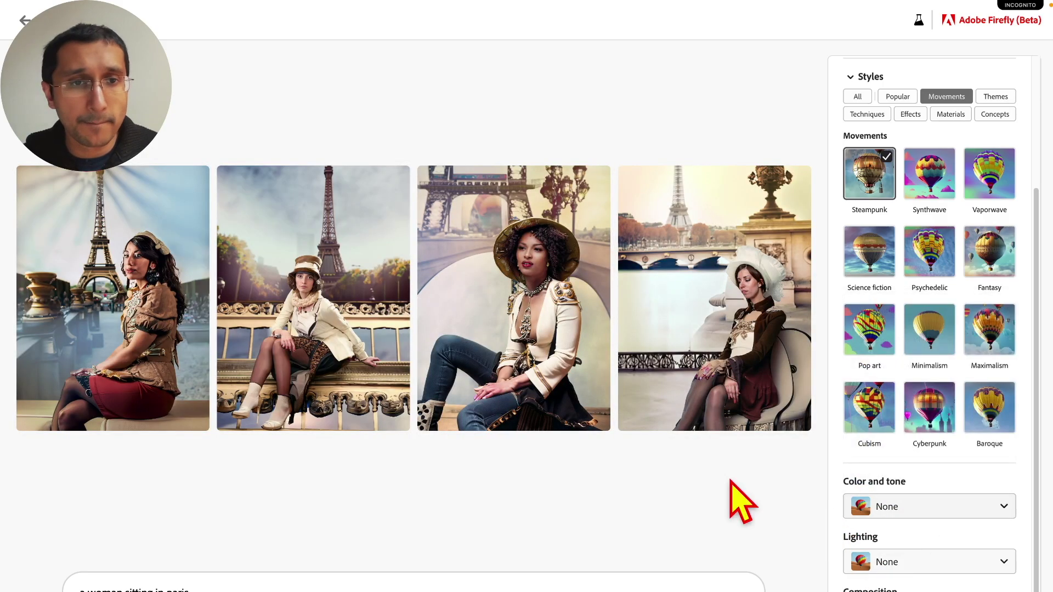
Step: Enlarge the generated steampunk photos one after another to inspect their details, and close the enlarged view
{"action": "left_click", "coordinate": [156, 356]}
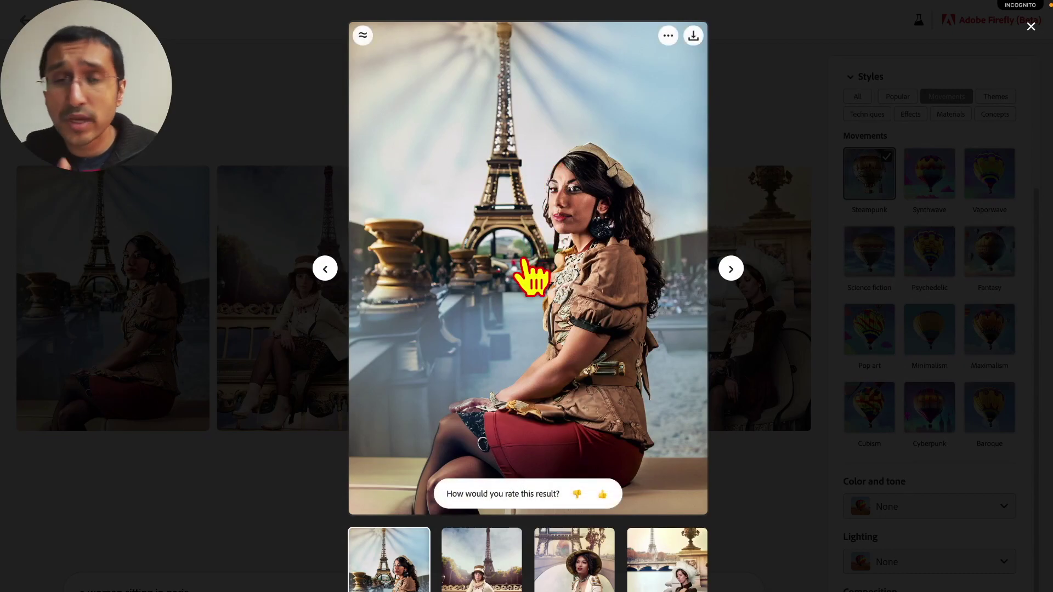
{"action": "key", "text": "Right"}
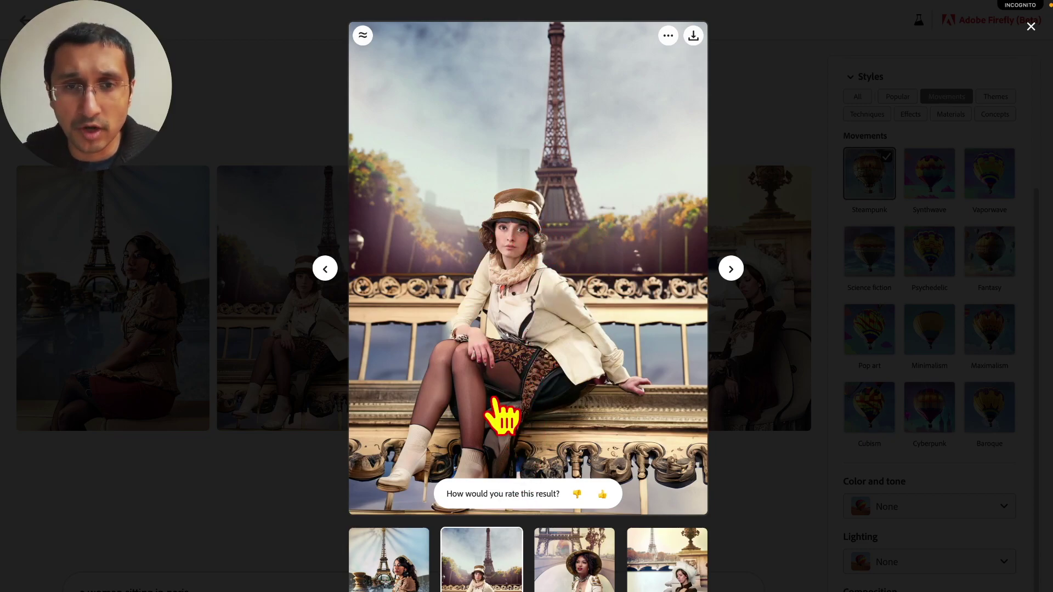
{"action": "key", "text": "Right"}
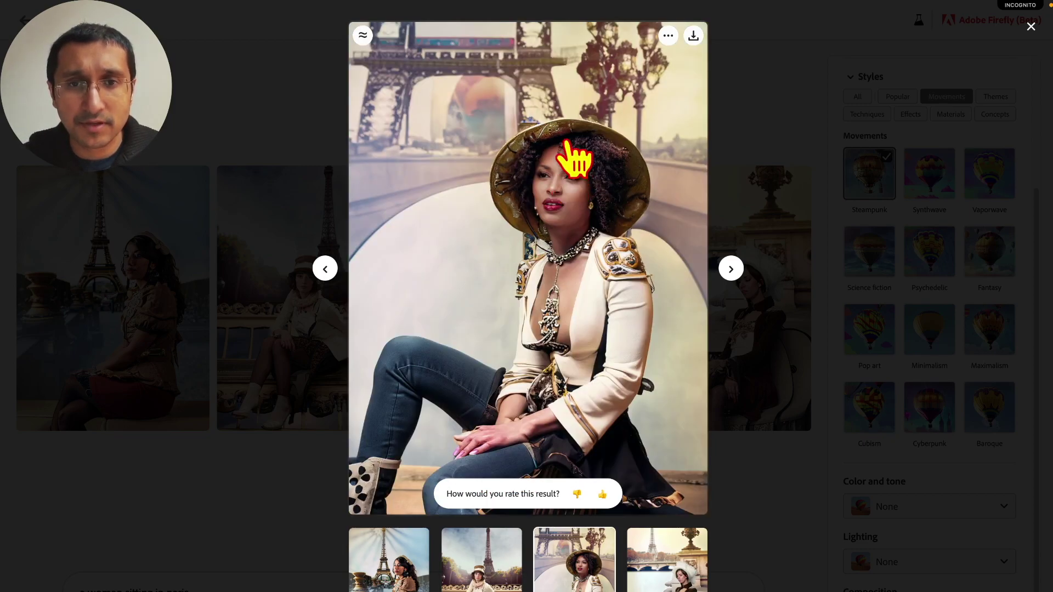
{"action": "key", "text": "Right"}
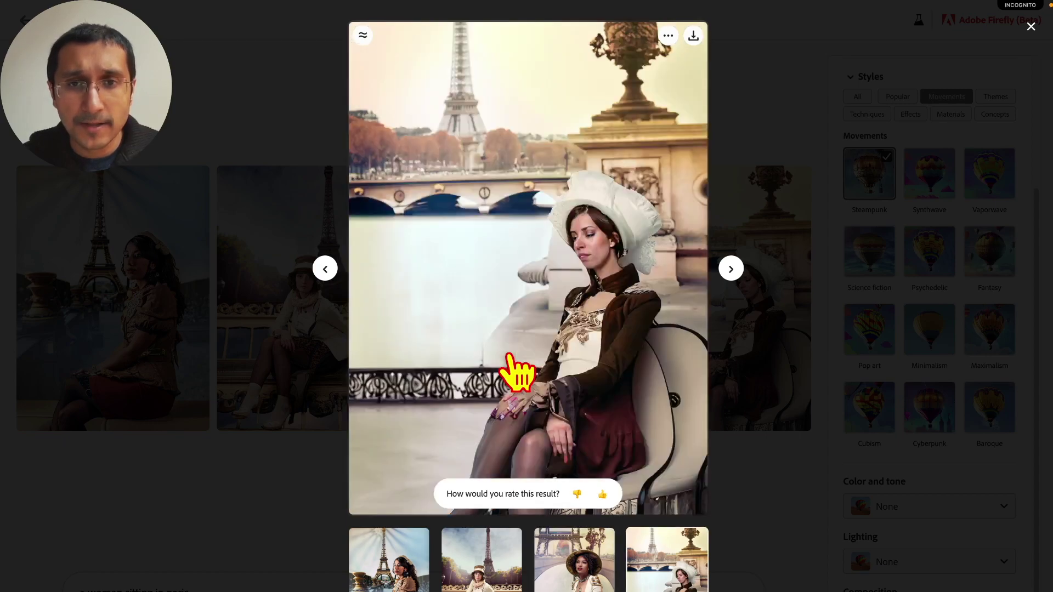
{"action": "key", "text": "Left"}
{"action": "key", "text": "Left"}
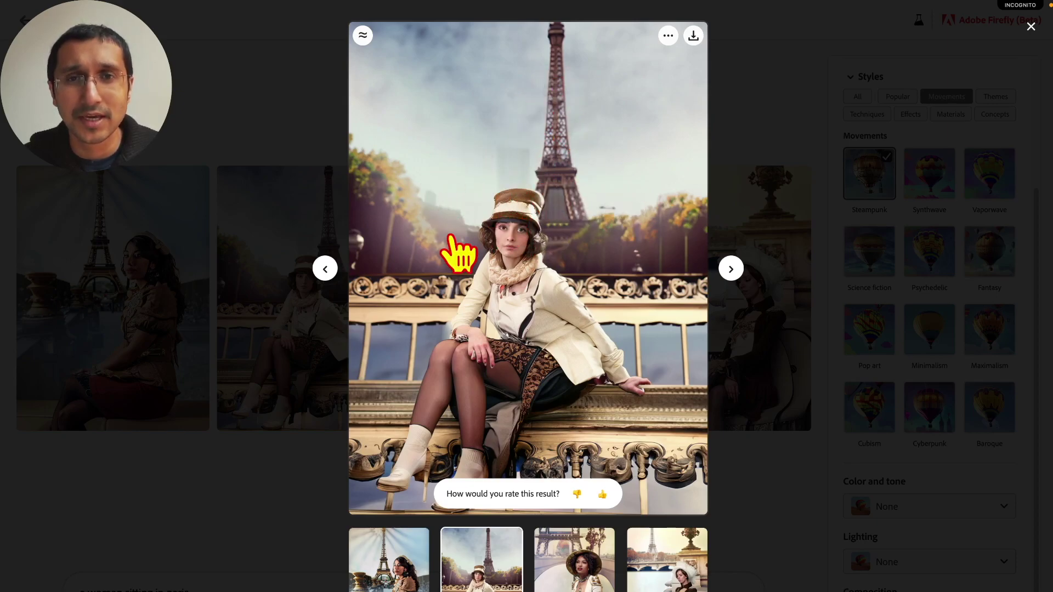
{"action": "left_click", "coordinate": [739, 426]}
Step: Set the content type of the woman in Paris images to Art
{"action": "scroll", "coordinate": [905, 181], "scroll_direction": "up", "scroll_amount": 3}
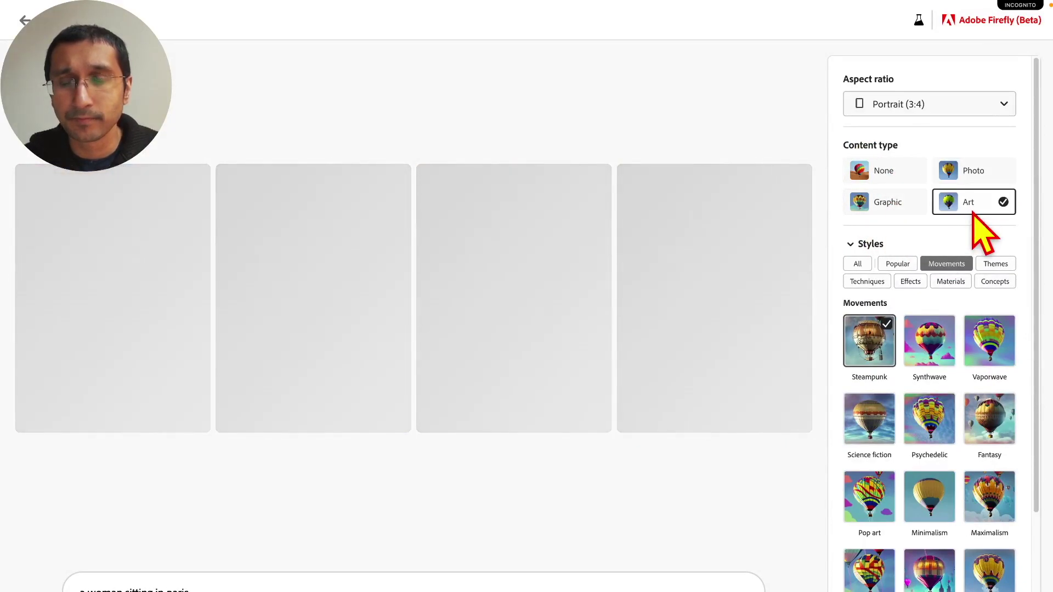
{"action": "scroll", "coordinate": [877, 376], "scroll_direction": "down", "scroll_amount": 3}
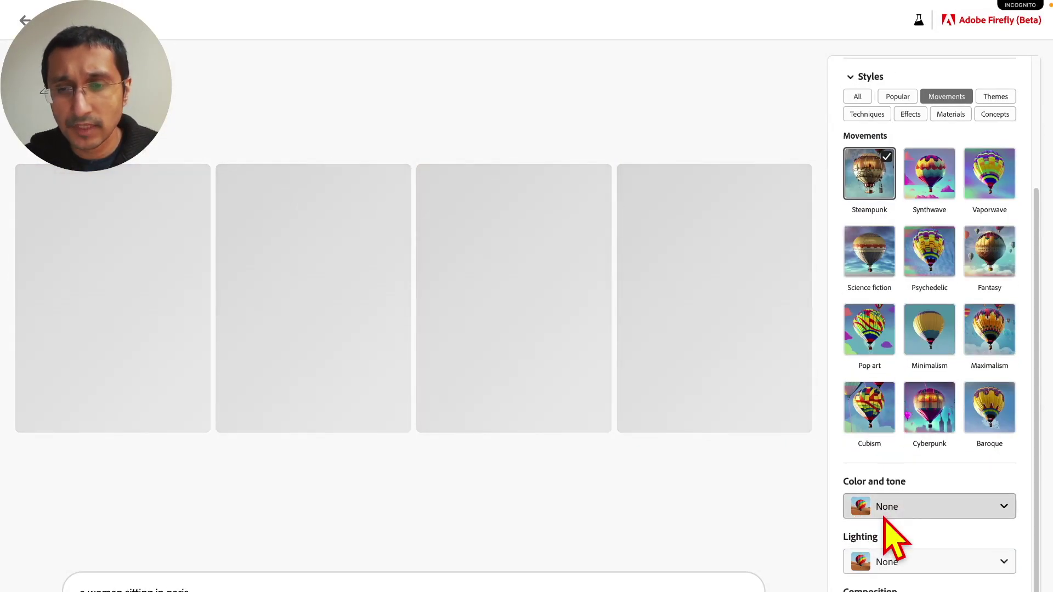
Step: Set the color and tone of the woman in Paris images to Warm tone and the lighting to Backlighting
{"action": "left_click", "coordinate": [884, 513]}
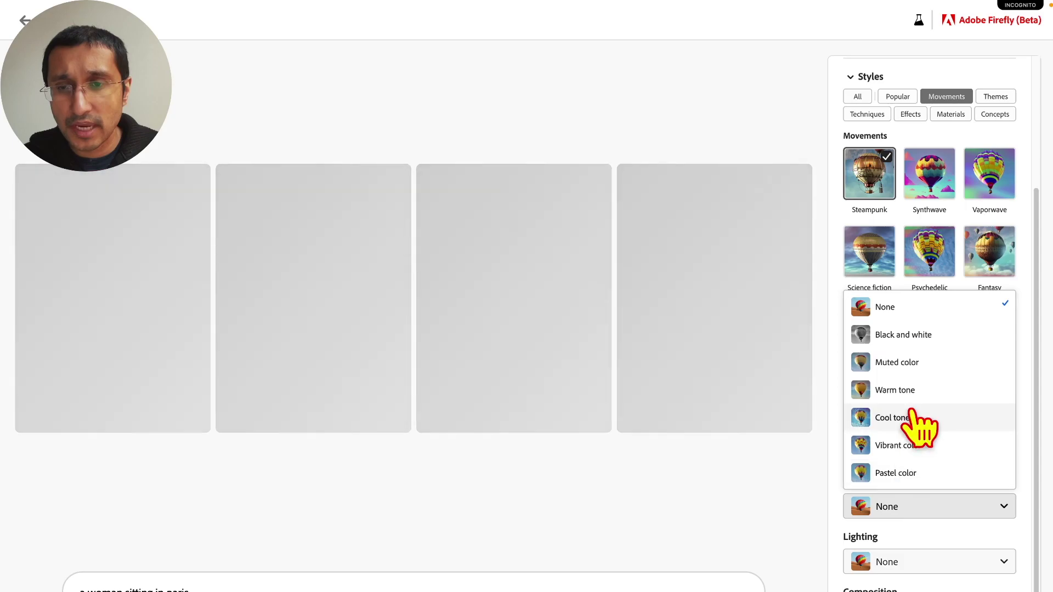
{"action": "left_click", "coordinate": [895, 389]}
{"action": "left_click", "coordinate": [897, 564]}
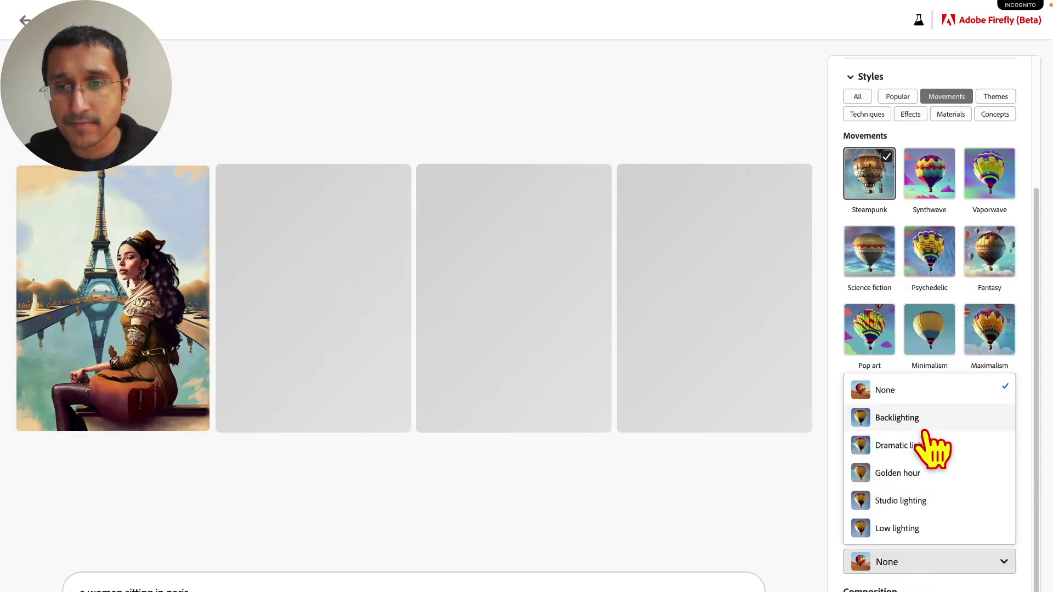
{"action": "left_click", "coordinate": [927, 427]}
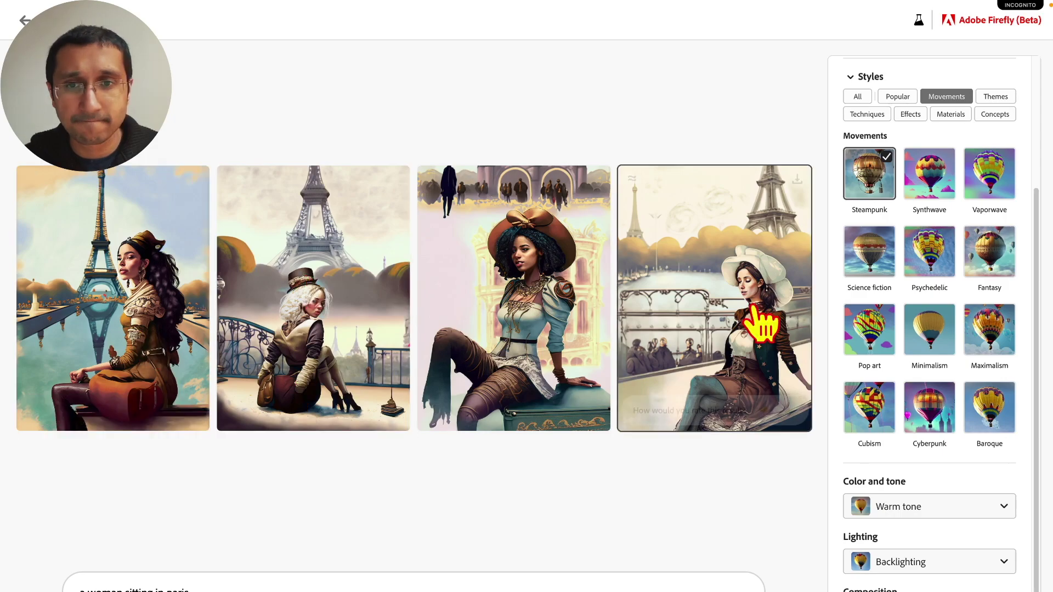
Step: Enlarge the generated steampunk art images, browse through them one by one, and close the enlarged view
{"action": "left_click", "coordinate": [760, 327]}
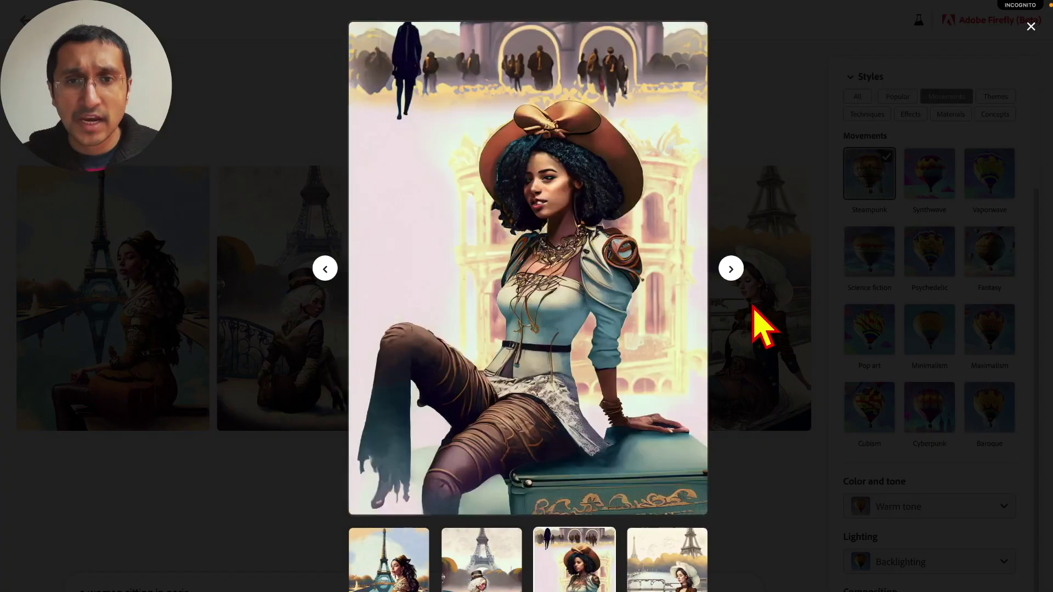
{"action": "key", "text": "Left"}
{"action": "key", "text": "Left"}
{"action": "key", "text": "Right"}
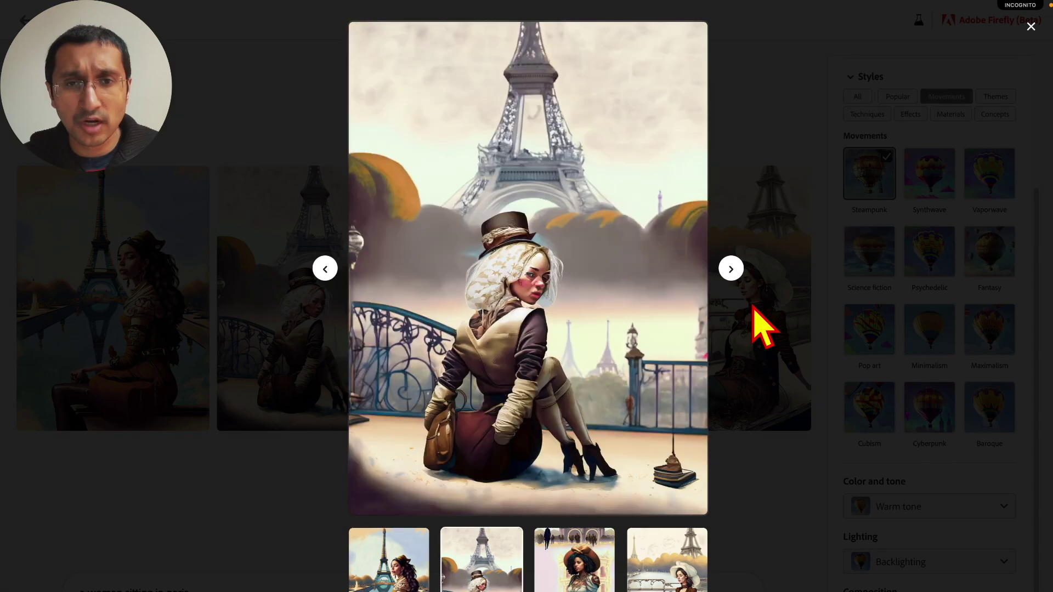
{"action": "key", "text": "Right"}
{"action": "key", "text": "Right"}
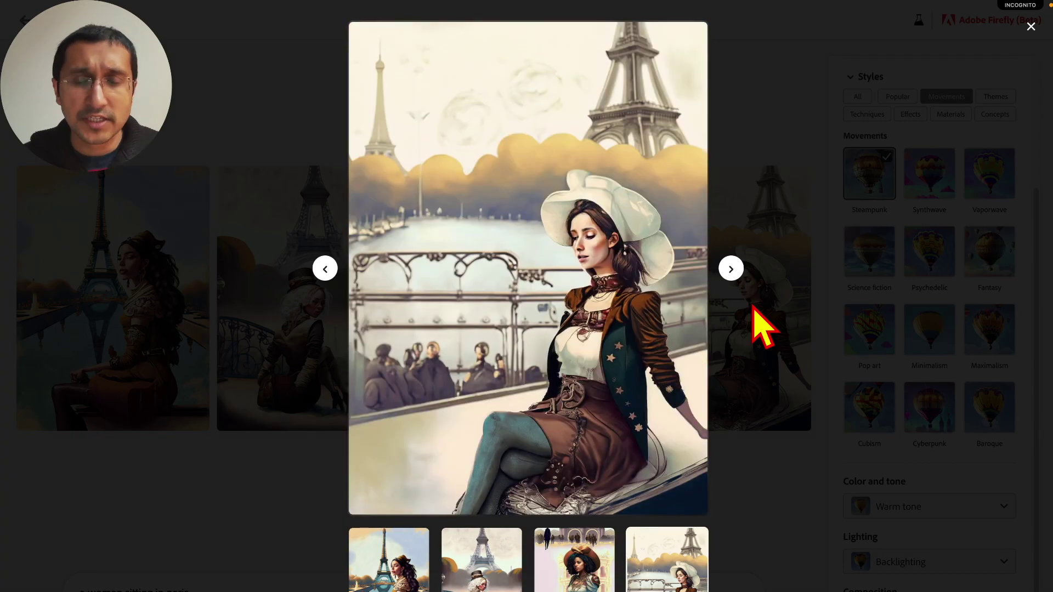
{"action": "key", "text": "Escape"}
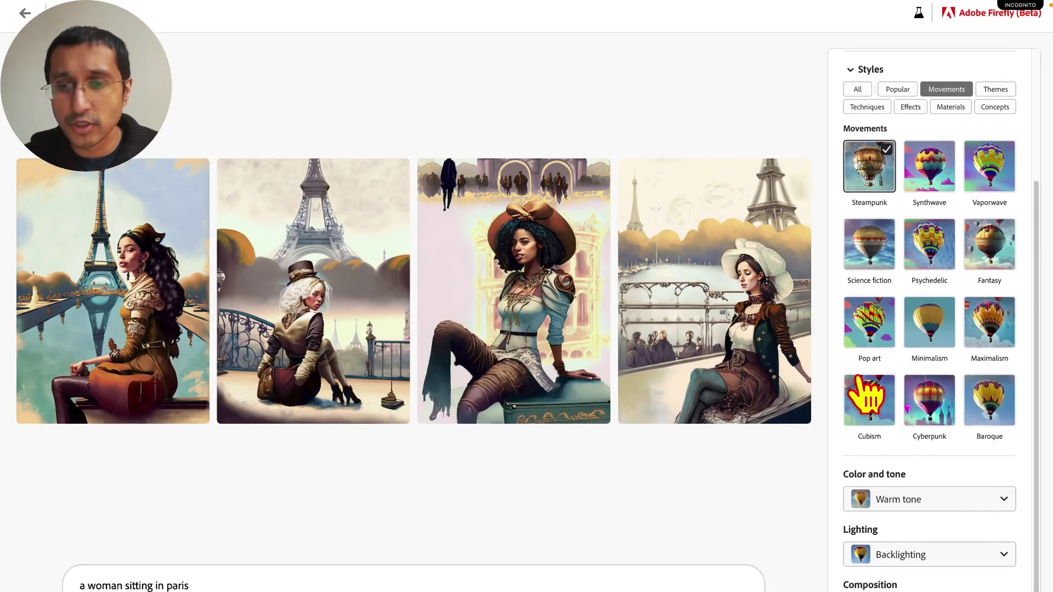
Step: Set the composition of the woman in Paris images to Close up
{"action": "left_click", "coordinate": [870, 436]}
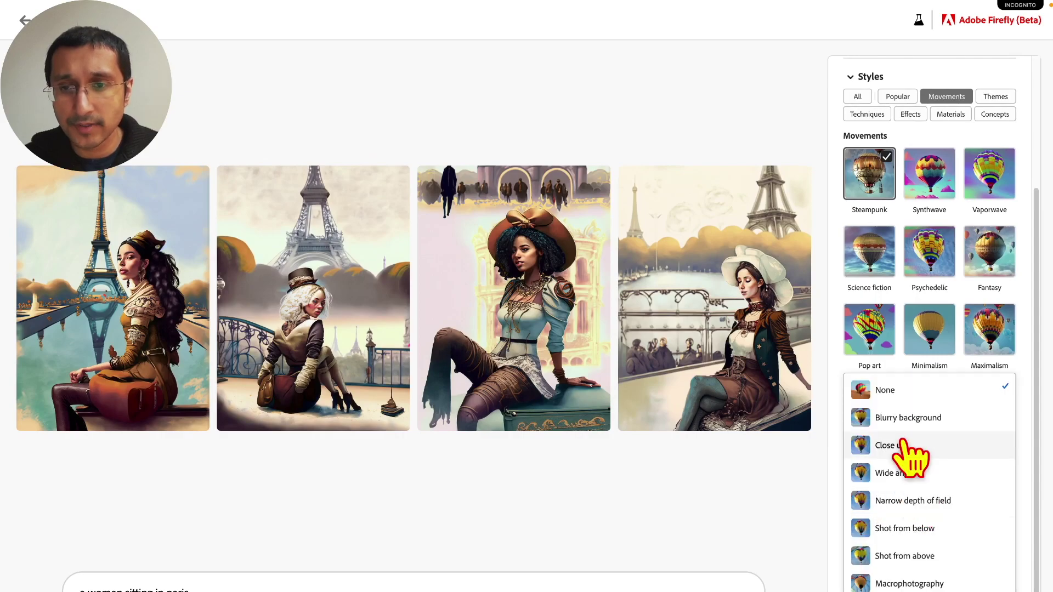
{"action": "left_click", "coordinate": [919, 448]}
{"action": "scroll", "coordinate": [915, 384], "scroll_direction": "up", "scroll_amount": 3}
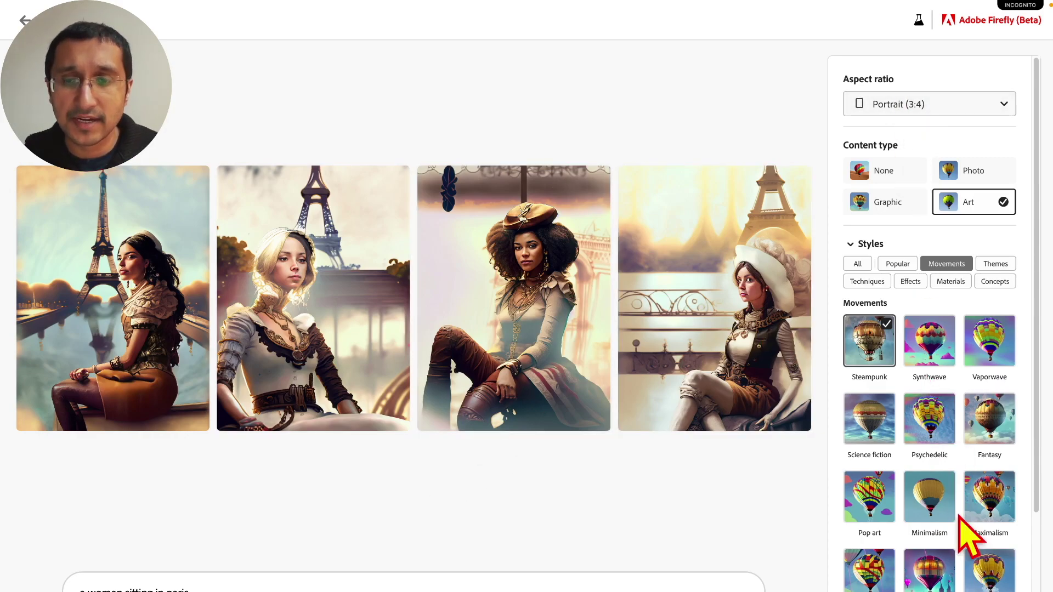
{"action": "scroll", "coordinate": [933, 442], "scroll_direction": "down", "scroll_amount": 3}
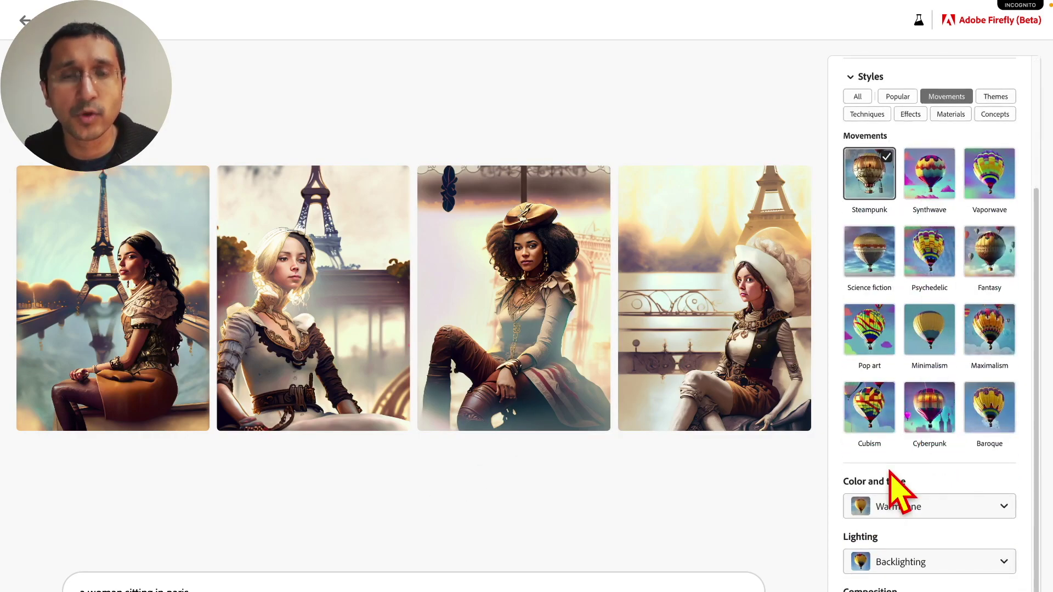
{"action": "scroll", "coordinate": [896, 489], "scroll_direction": "up", "scroll_amount": 3}
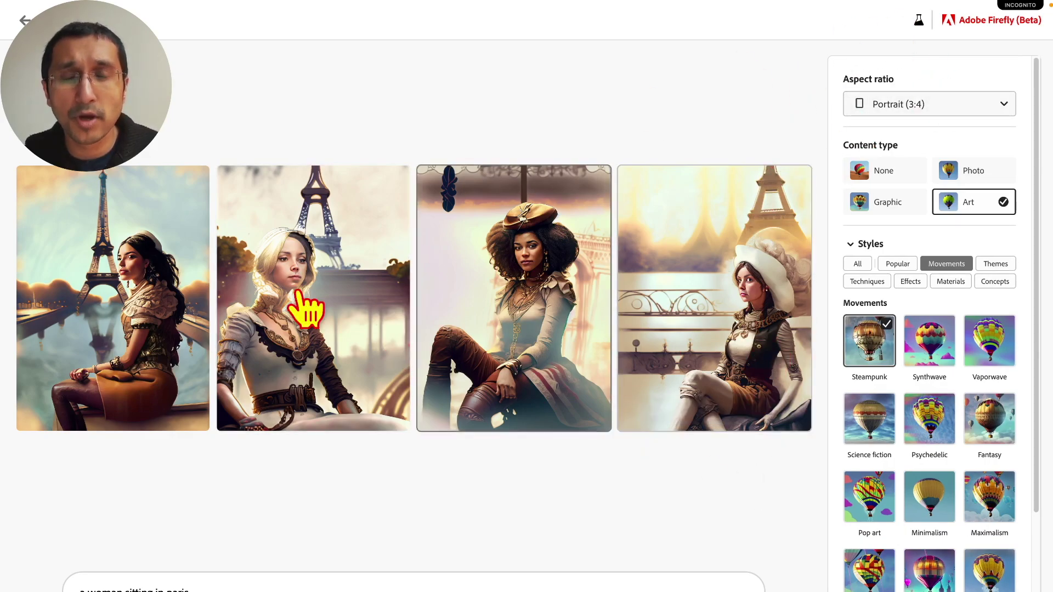
Step: Look at the rating controls on a generated image and the beta feedback options, and close them
{"action": "mouse_move", "coordinate": [545, 359]}
{"action": "mouse_move", "coordinate": [712, 192]}
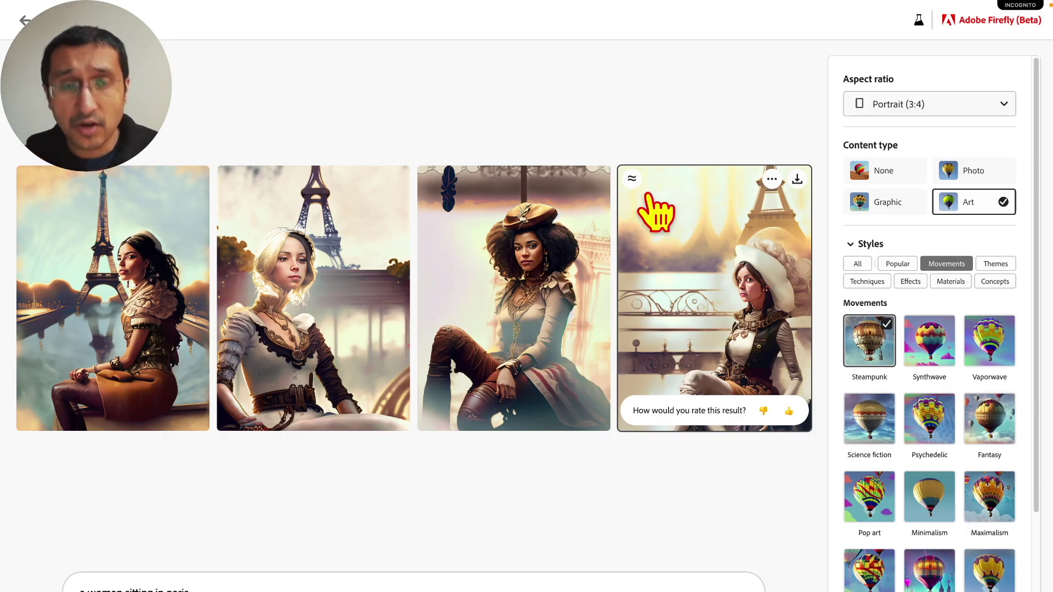
{"action": "left_click", "coordinate": [917, 20]}
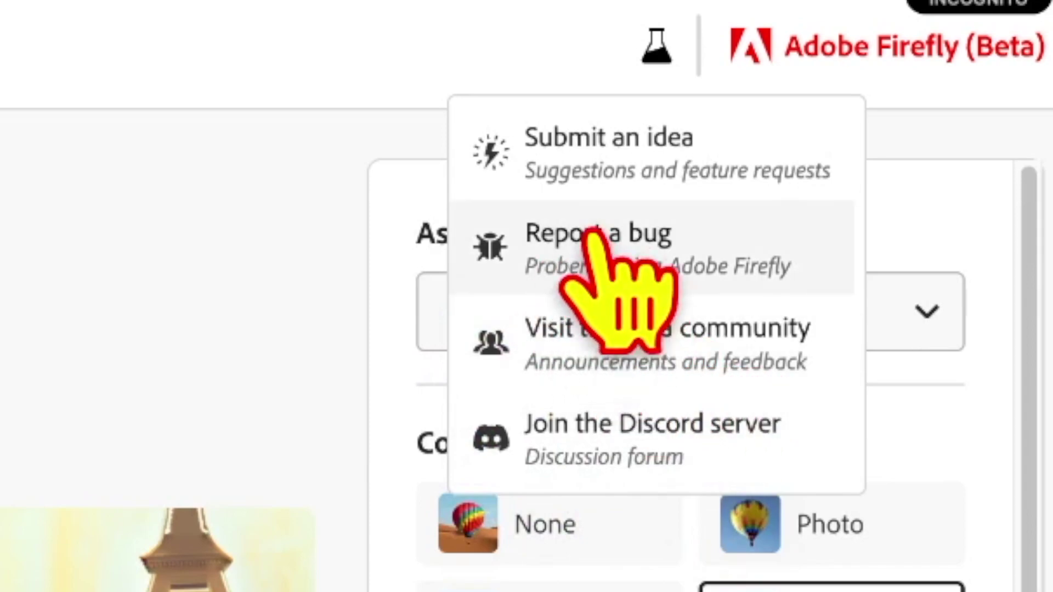
{"action": "left_click", "coordinate": [282, 176]}
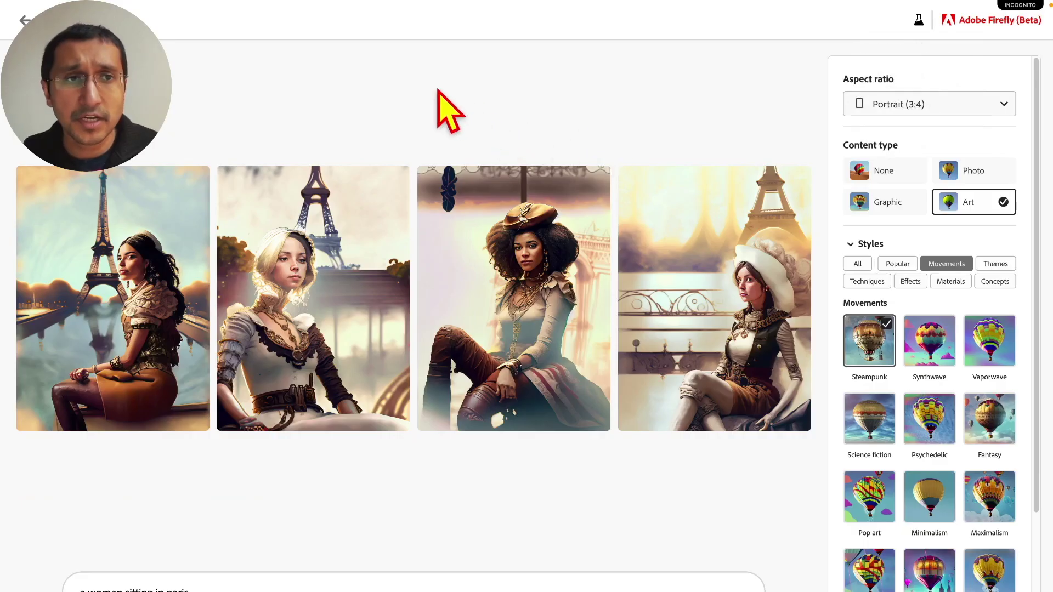
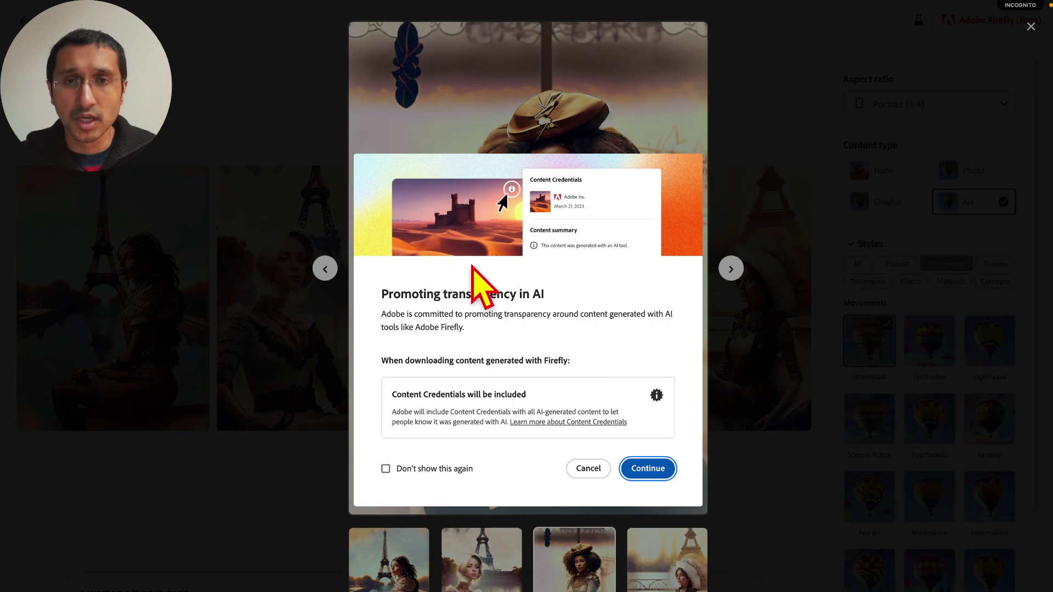
Step: Download the enlarged image of the woman in the brown hat with Content Credentials included, and preview the saved file
{"action": "left_click", "coordinate": [647, 468]}
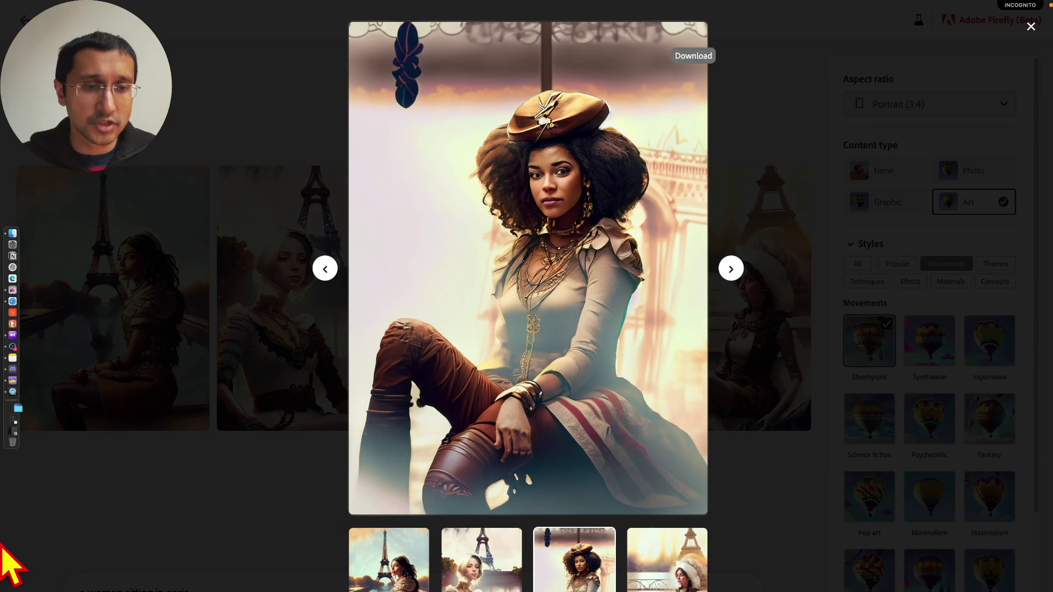
{"action": "mouse_move", "coordinate": [2, 545]}
{"action": "key", "text": "space"}
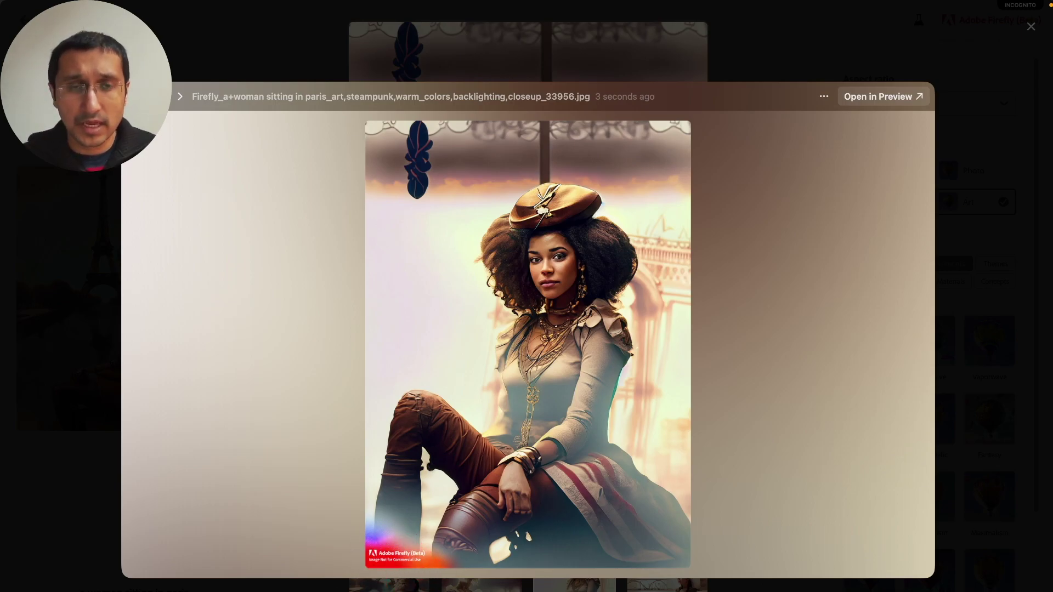
{"action": "key", "text": "space"}
{"action": "left_click", "coordinate": [256, 447]}
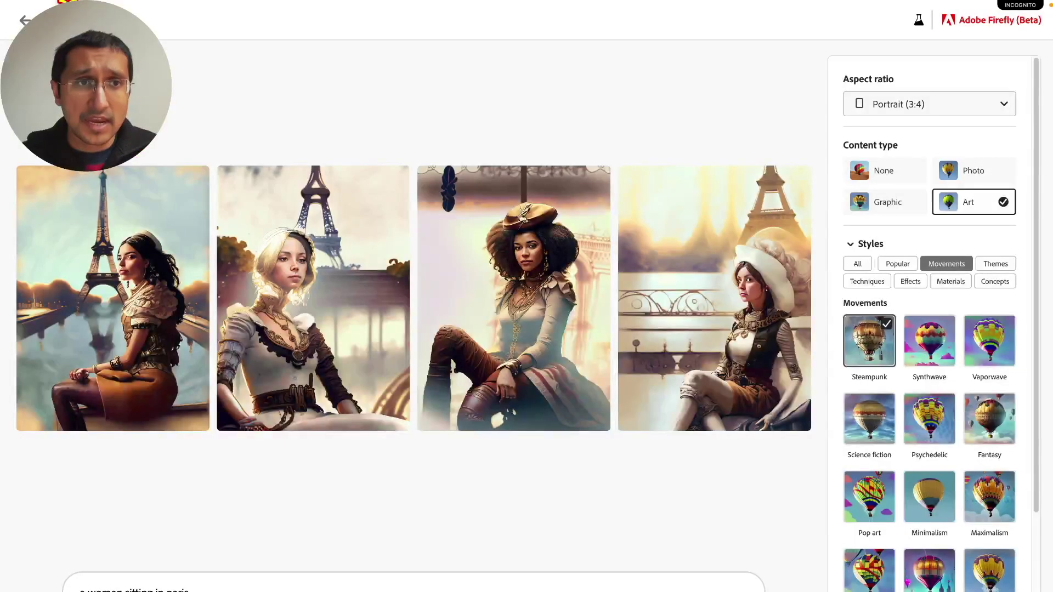
Step: Return to the image gallery and read the Content Credentials of the weight-lifting hamster image
{"action": "left_click", "coordinate": [23, 22]}
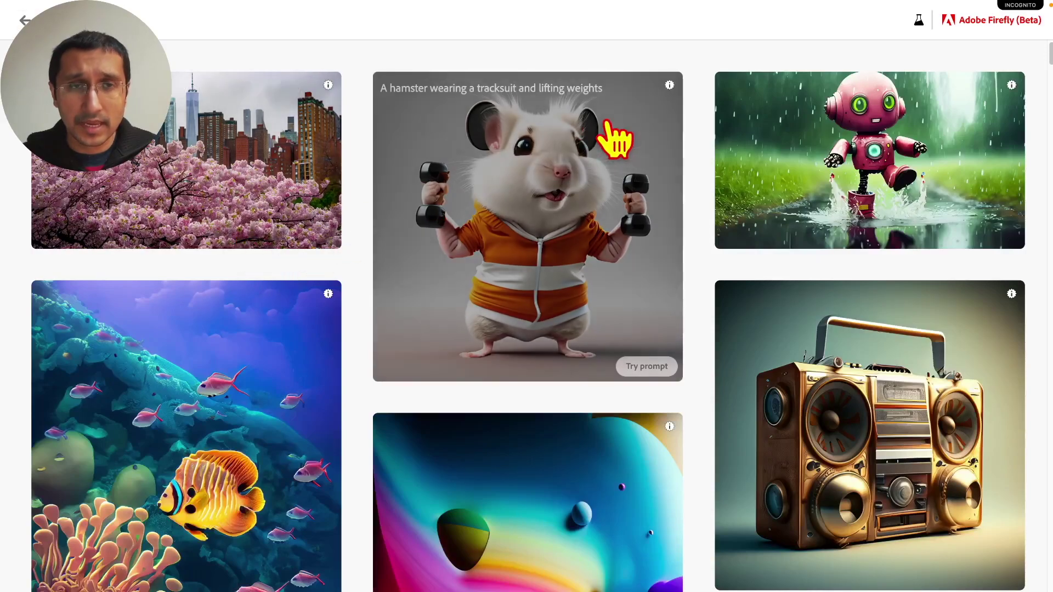
{"action": "left_click", "coordinate": [669, 85]}
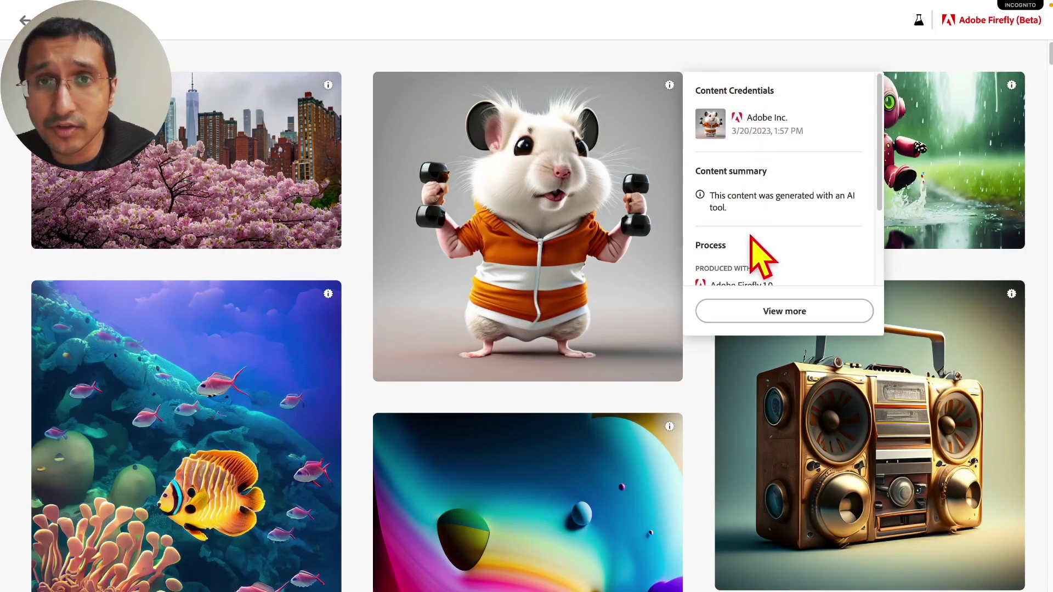
{"action": "scroll", "coordinate": [759, 258], "scroll_direction": "down", "scroll_amount": 2}
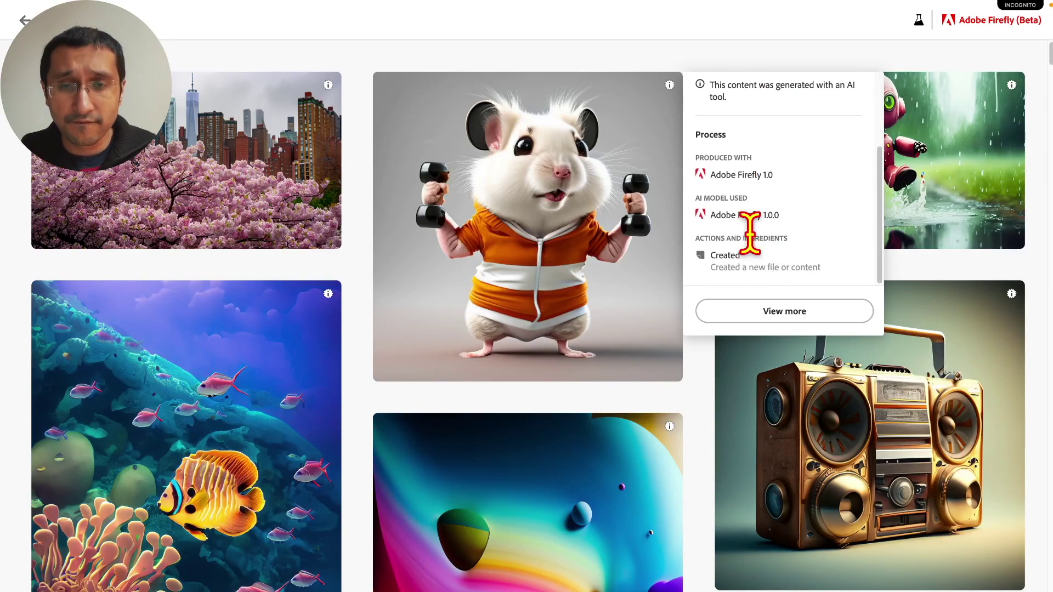
{"action": "scroll", "coordinate": [748, 222], "scroll_direction": "up", "scroll_amount": 2}
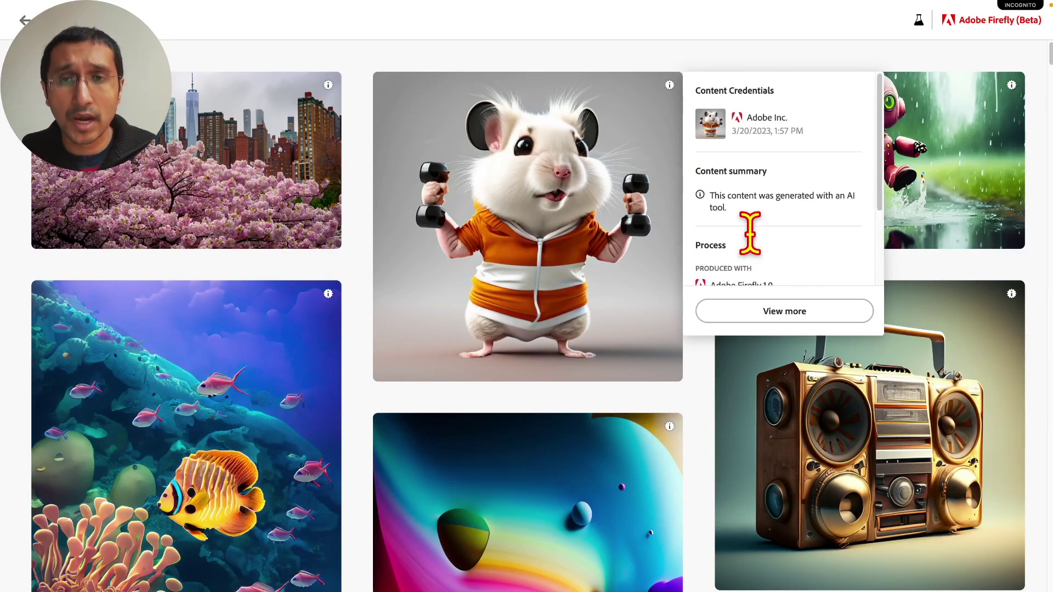
Step: Open the hamster image's full Content Credentials in Verify and search for possible matches
{"action": "left_click", "coordinate": [760, 313]}
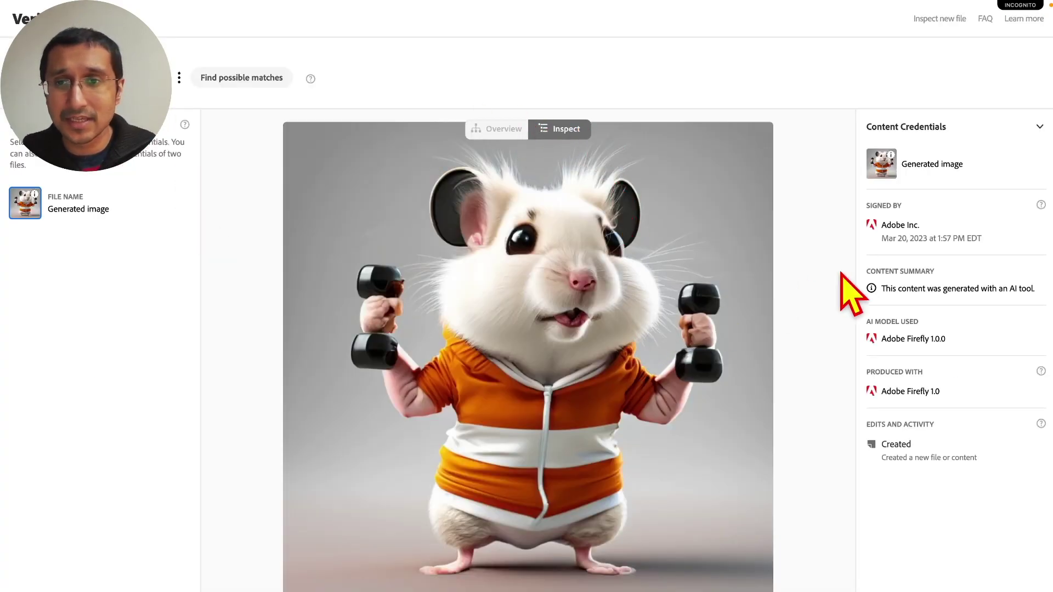
{"action": "left_click", "coordinate": [218, 81]}
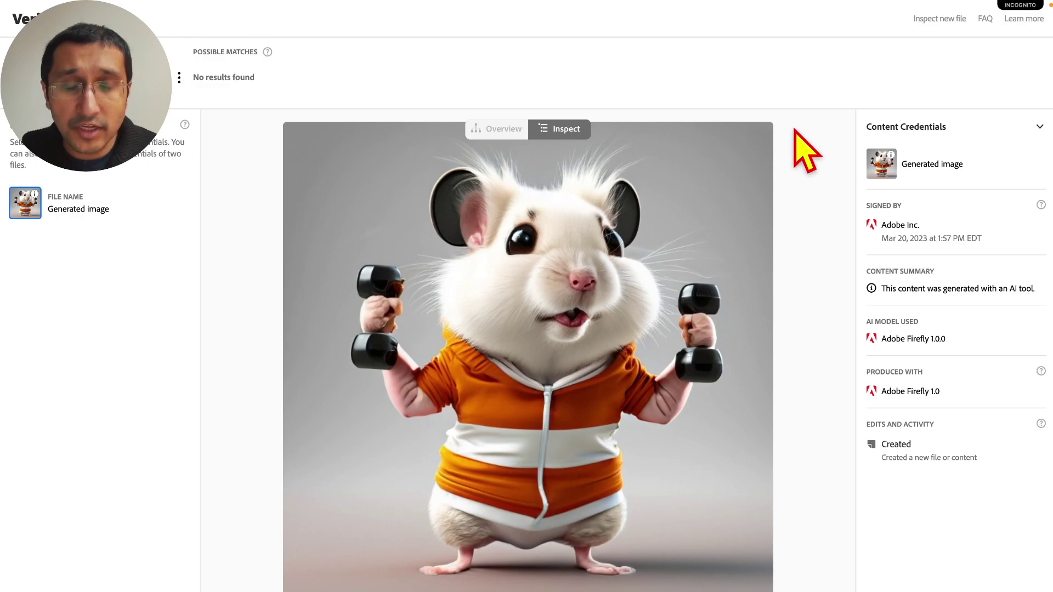
Step: Inspect the downloaded image of the woman in the brown hat in Verify and find its possible matches
{"action": "left_click", "coordinate": [941, 19]}
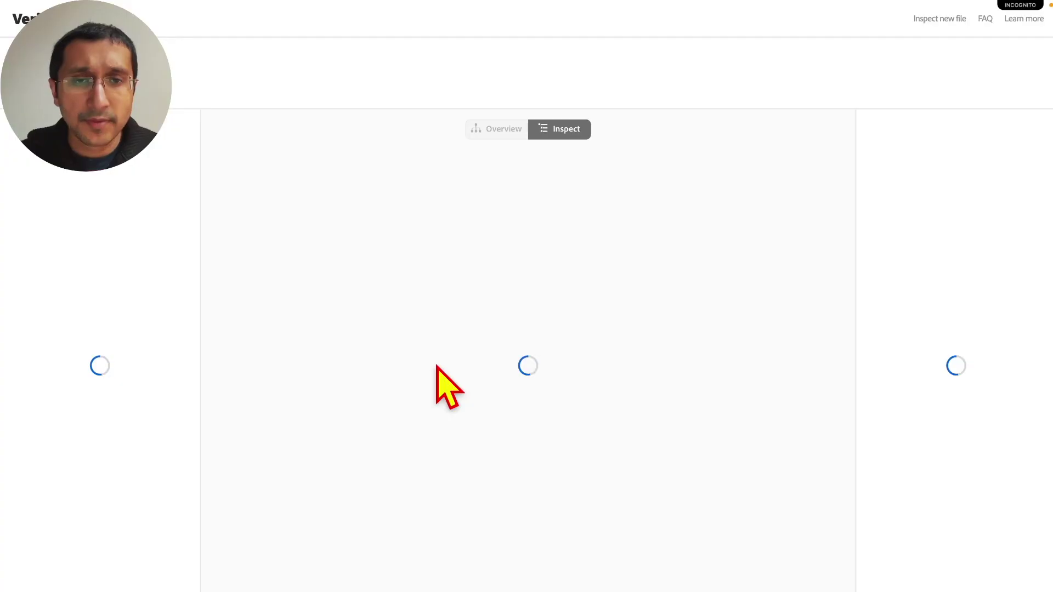
{"action": "left_click", "coordinate": [247, 79]}
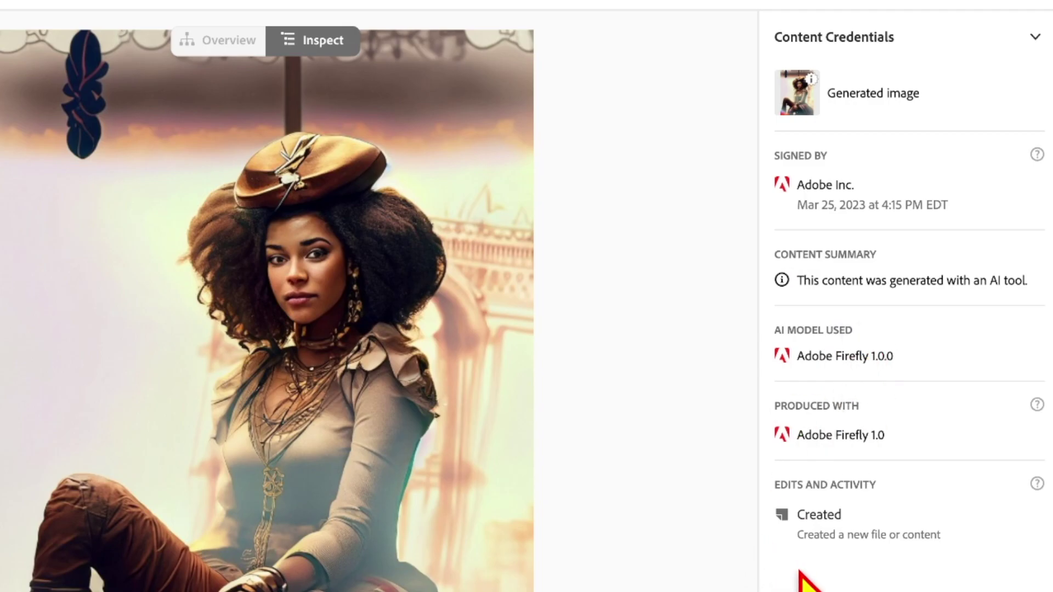
{"action": "mouse_move", "coordinate": [1037, 485]}
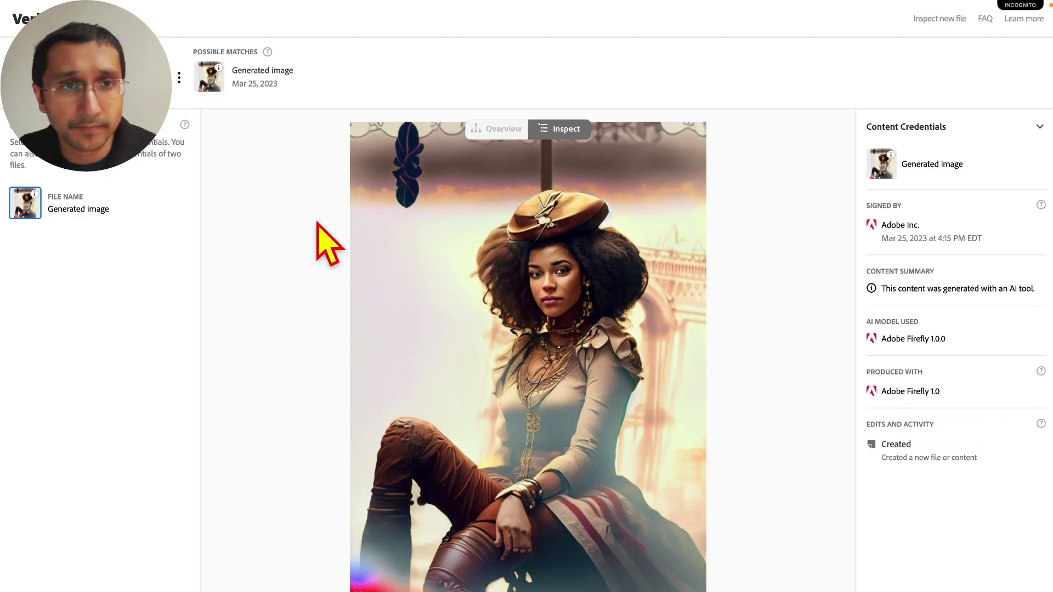
{"action": "mouse_move", "coordinate": [219, 86]}
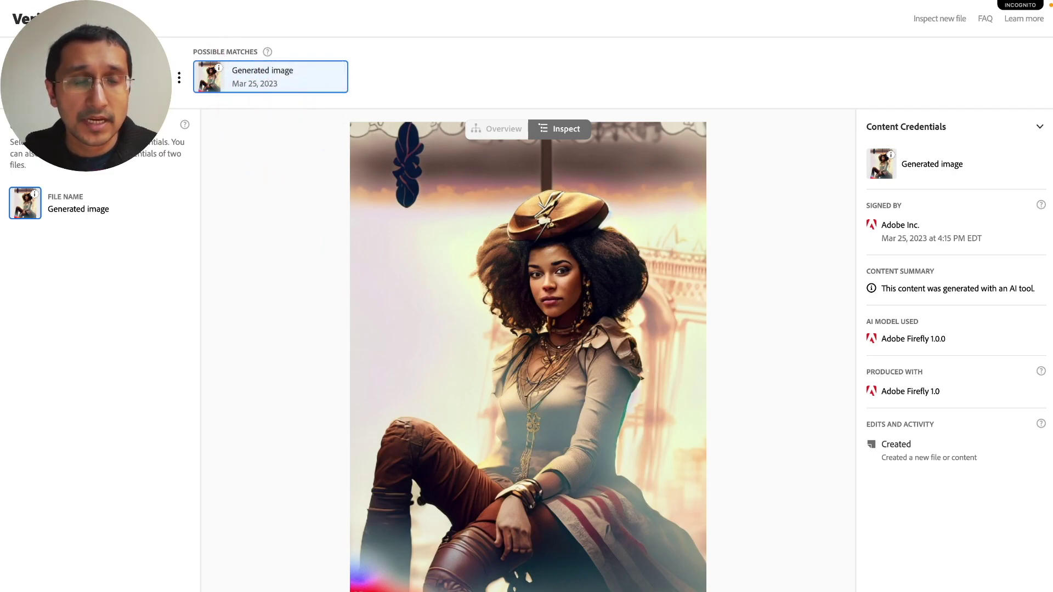
Step: Open the Verify home page and read its description of content credentials, image histories and trusted tools
{"action": "key", "text": "ctrl+r"}
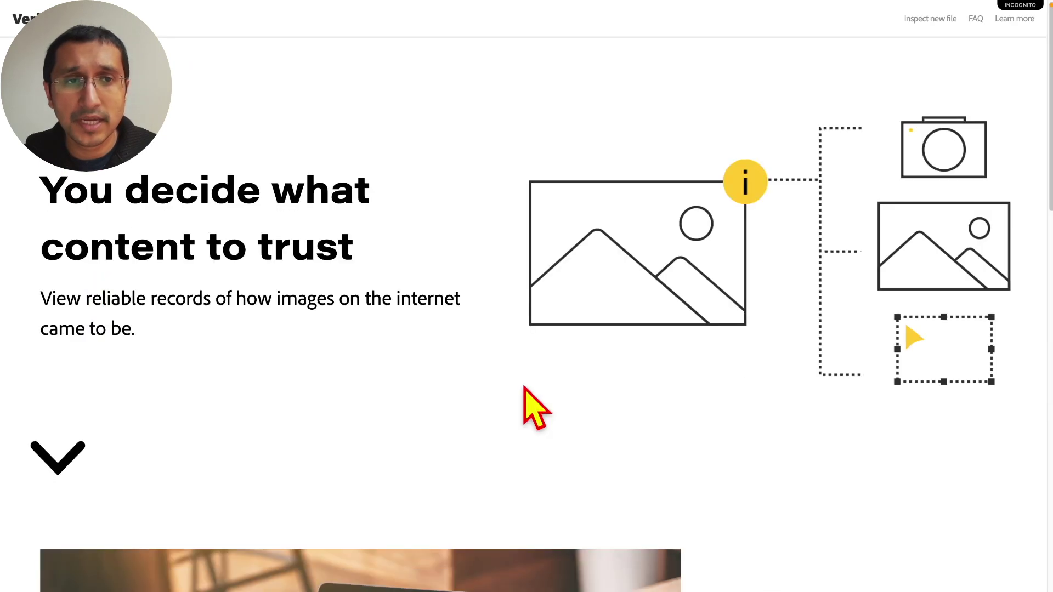
{"action": "scroll", "coordinate": [463, 411], "scroll_direction": "down", "scroll_amount": 10}
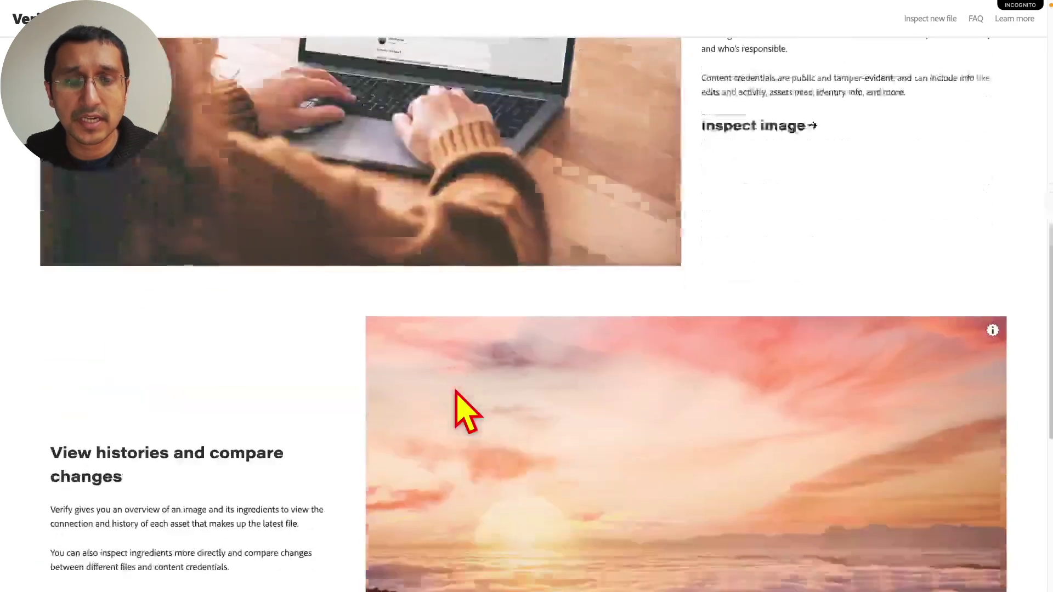
{"action": "scroll", "coordinate": [329, 494], "scroll_direction": "down", "scroll_amount": 2}
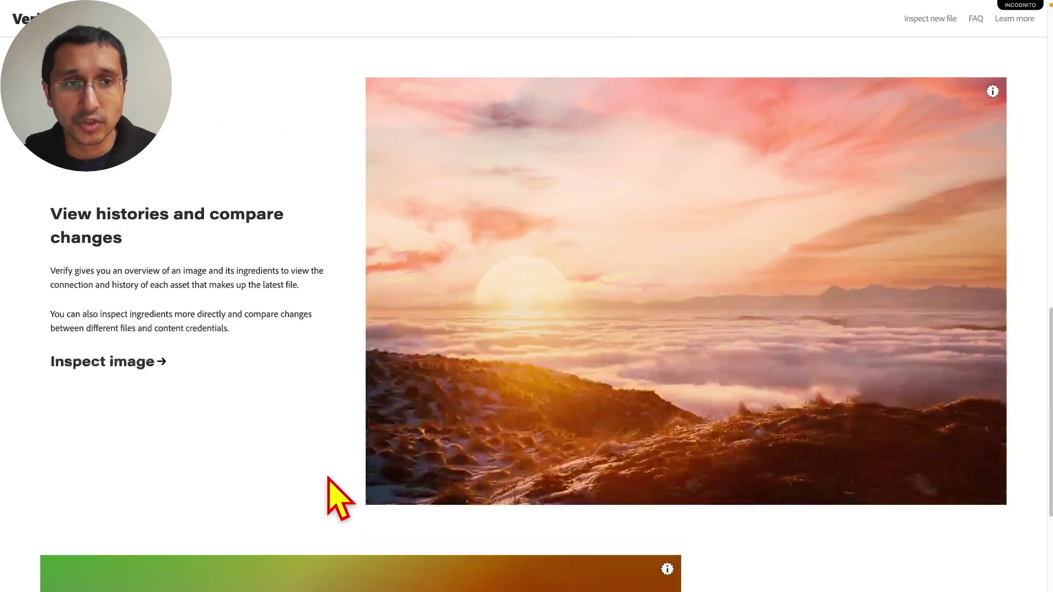
{"action": "scroll", "coordinate": [347, 442], "scroll_direction": "down", "scroll_amount": 8}
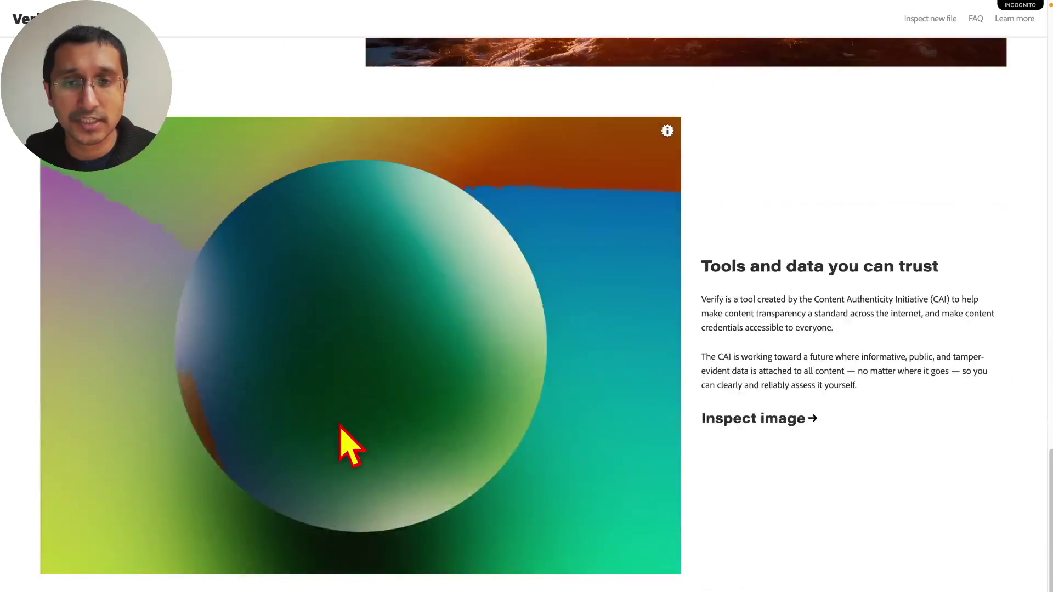
Step: Switch back to Adobe Firefly and browse the sample images and their prompts in the gallery
{"action": "left_click", "coordinate": [19, 154]}
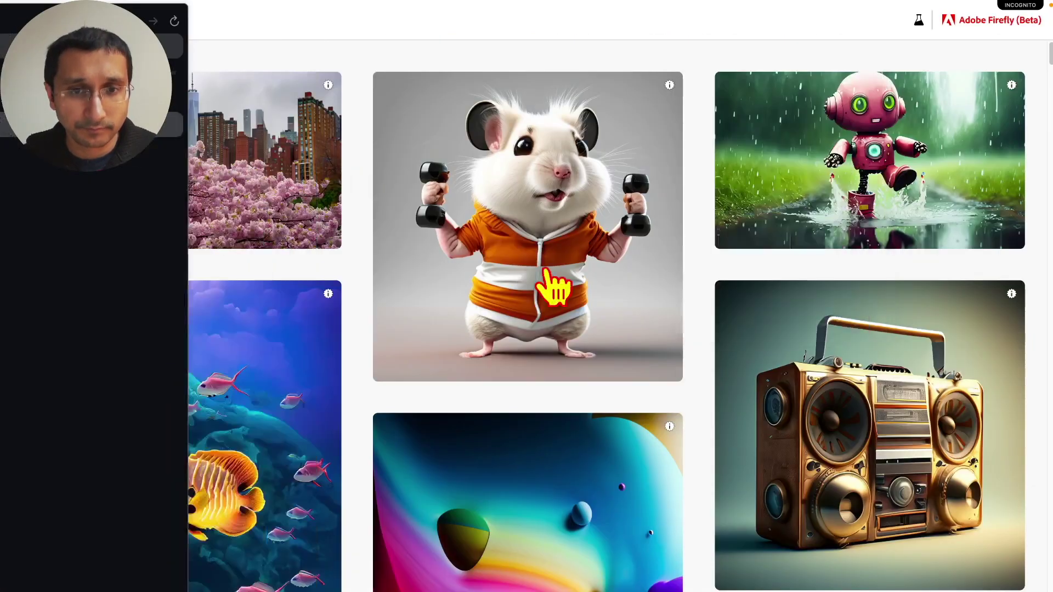
{"action": "scroll", "coordinate": [554, 286], "scroll_direction": "down", "scroll_amount": 10}
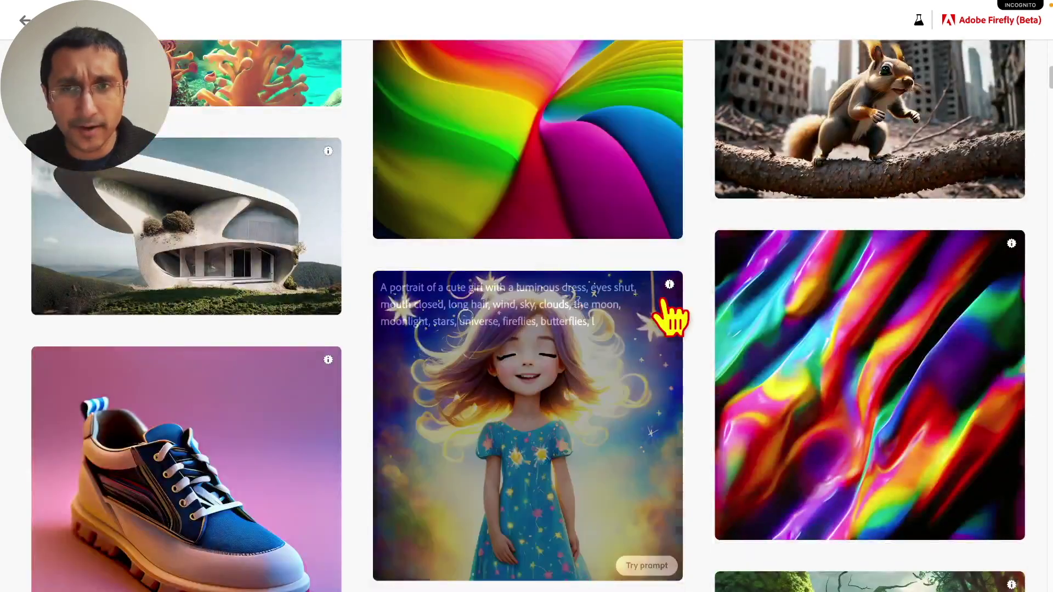
{"action": "scroll", "coordinate": [670, 317], "scroll_direction": "up", "scroll_amount": 5}
{"action": "scroll", "coordinate": [699, 299], "scroll_direction": "down", "scroll_amount": 10}
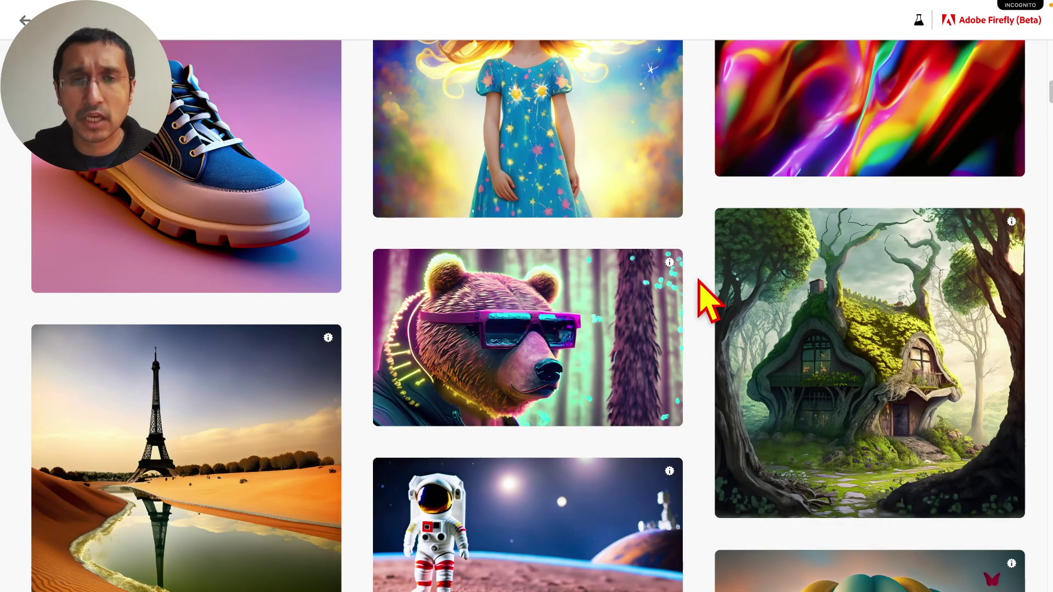
Step: Browse the sample gallery and read the Content Credentials of the alpine landscape image with the tiny house
{"action": "scroll", "coordinate": [708, 300], "scroll_direction": "up", "scroll_amount": 15}
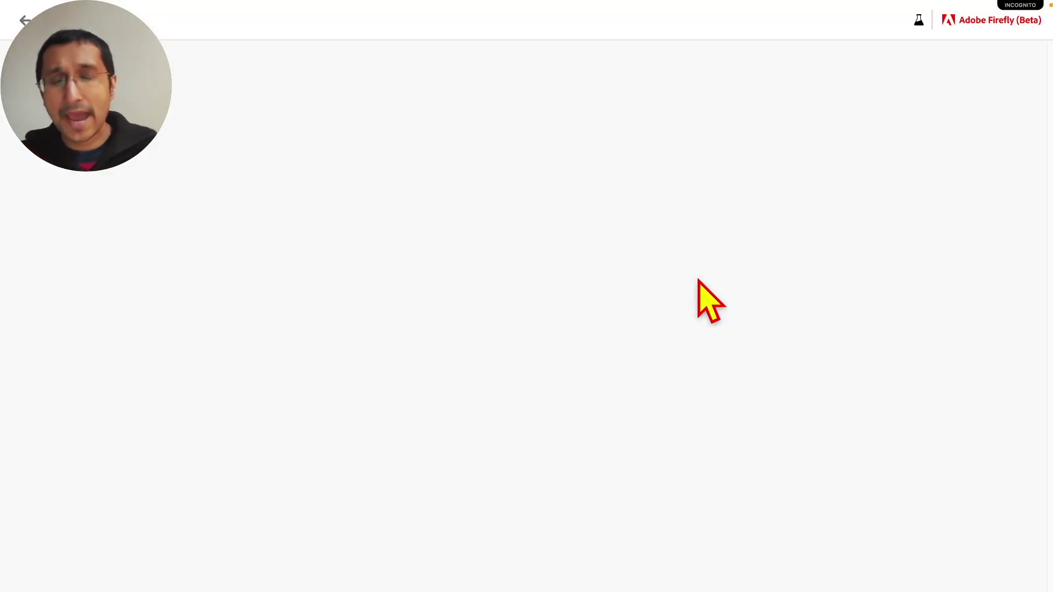
{"action": "scroll", "coordinate": [707, 301], "scroll_direction": "down", "scroll_amount": 12}
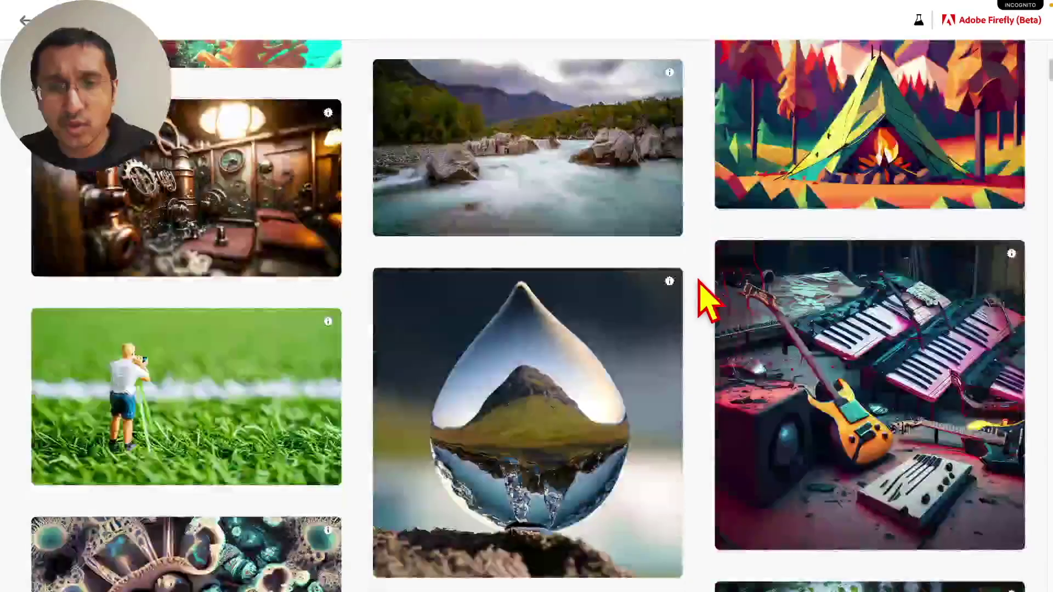
{"action": "scroll", "coordinate": [724, 252], "scroll_direction": "down", "scroll_amount": 8}
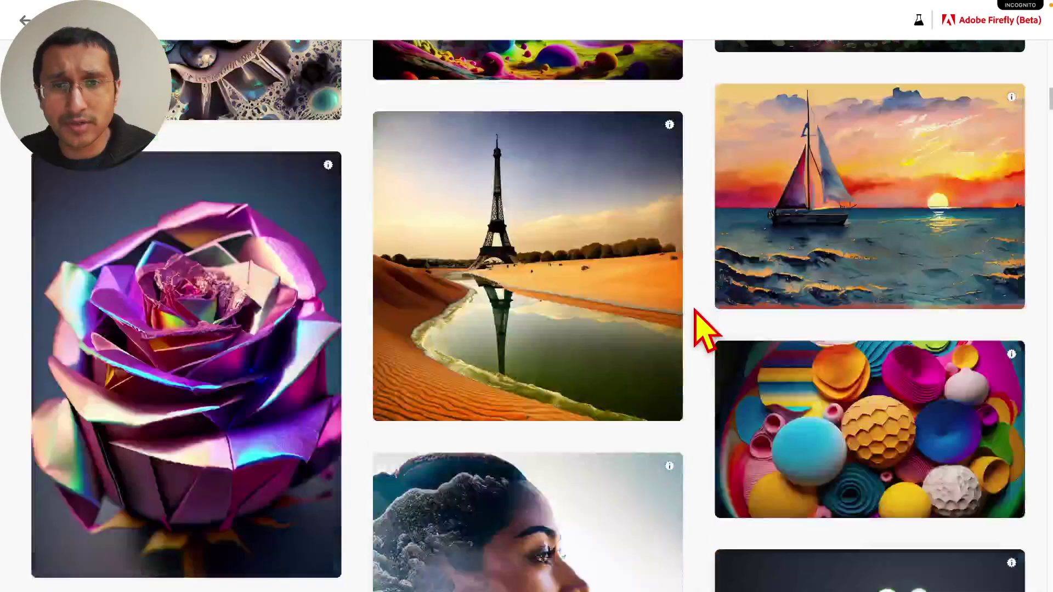
{"action": "scroll", "coordinate": [701, 328], "scroll_direction": "down", "scroll_amount": 6}
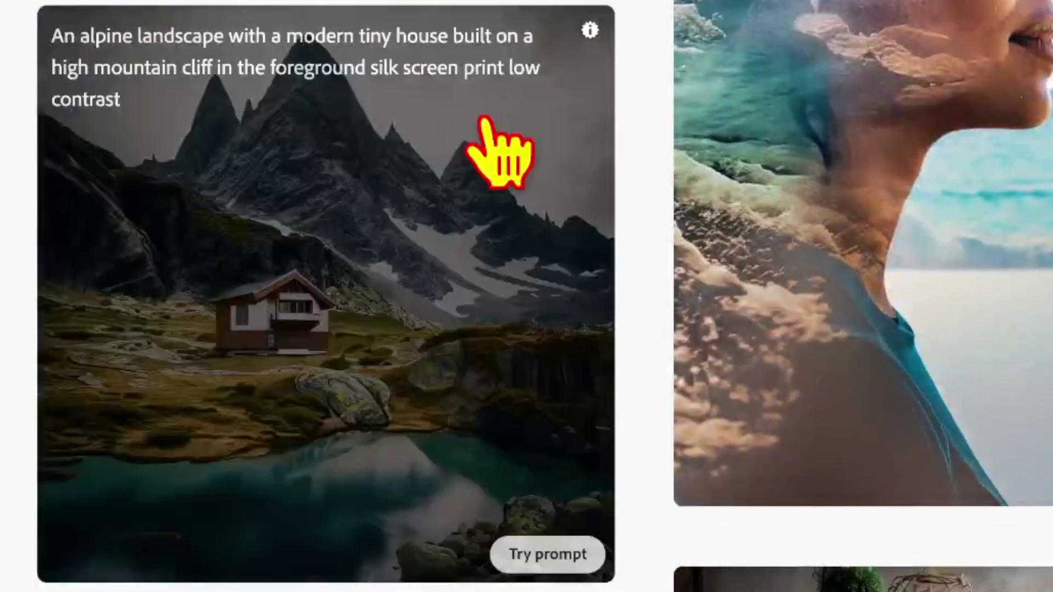
{"action": "mouse_move", "coordinate": [590, 31]}
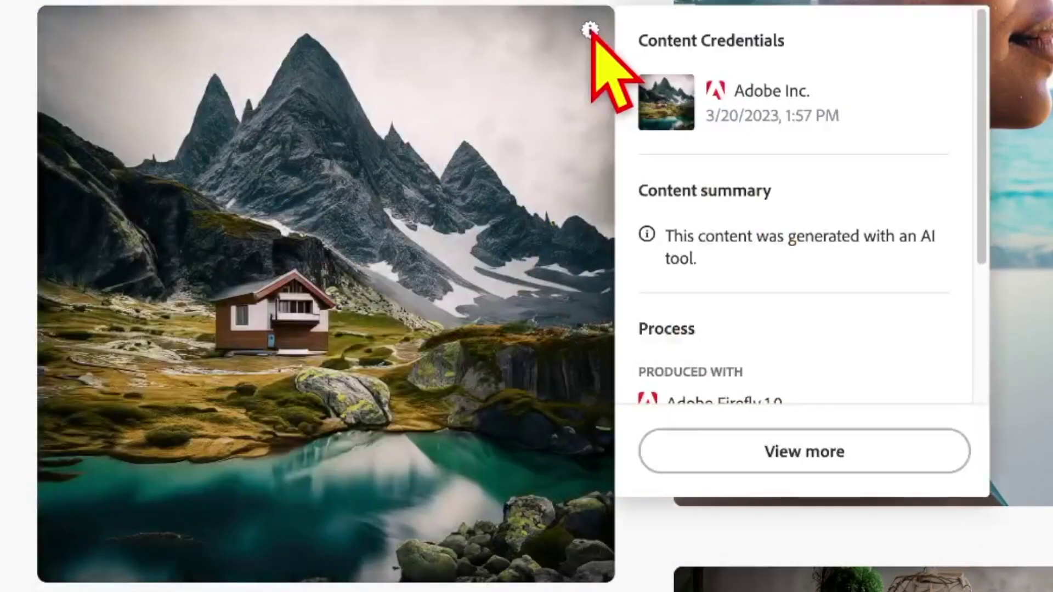
{"action": "scroll", "coordinate": [722, 184], "scroll_direction": "down", "scroll_amount": 1}
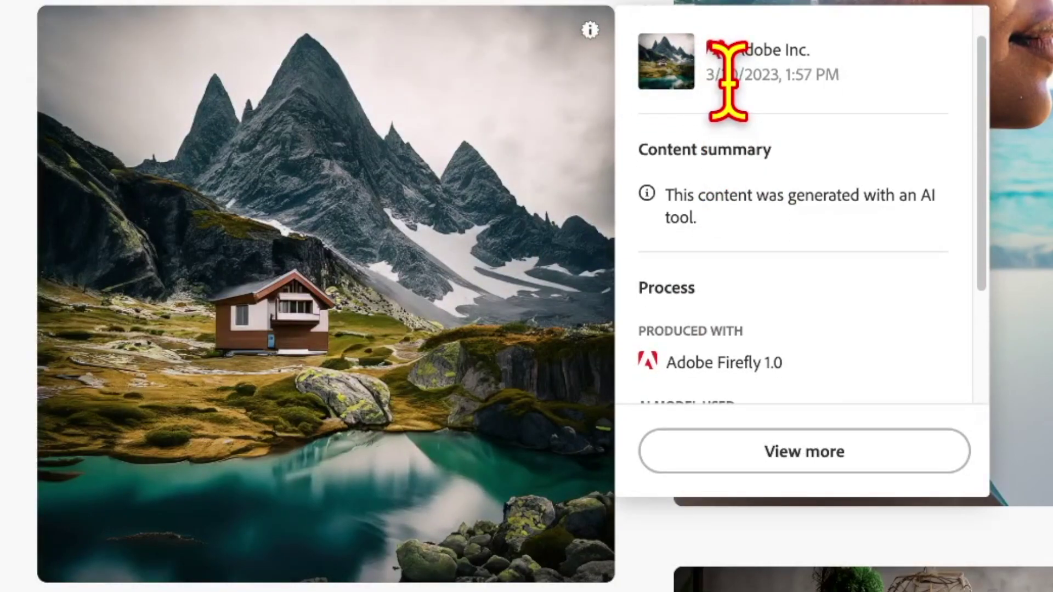
{"action": "scroll", "coordinate": [730, 291], "scroll_direction": "down", "scroll_amount": 3}
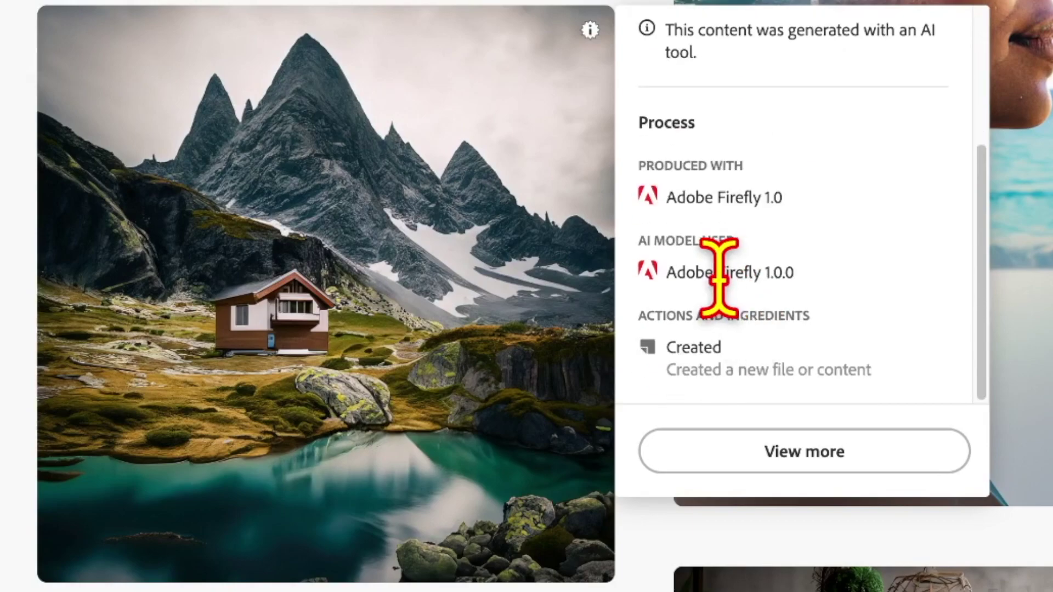
Step: Try the alpine landscape tiny house prompt and regenerate its images with the Widescreen (16:9) aspect ratio
{"action": "mouse_move", "coordinate": [435, 395]}
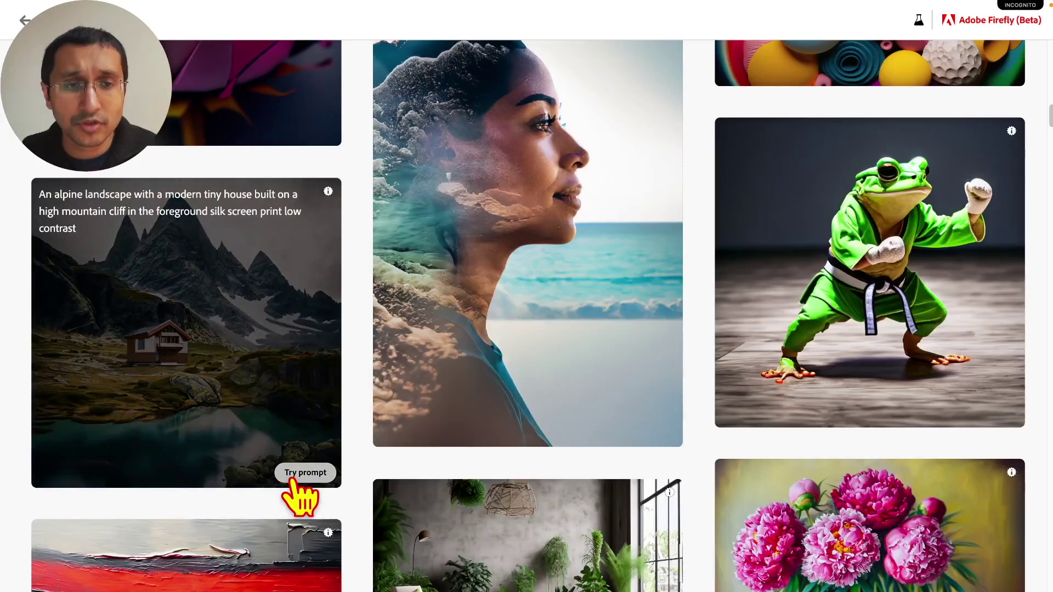
{"action": "left_click", "coordinate": [507, 562]}
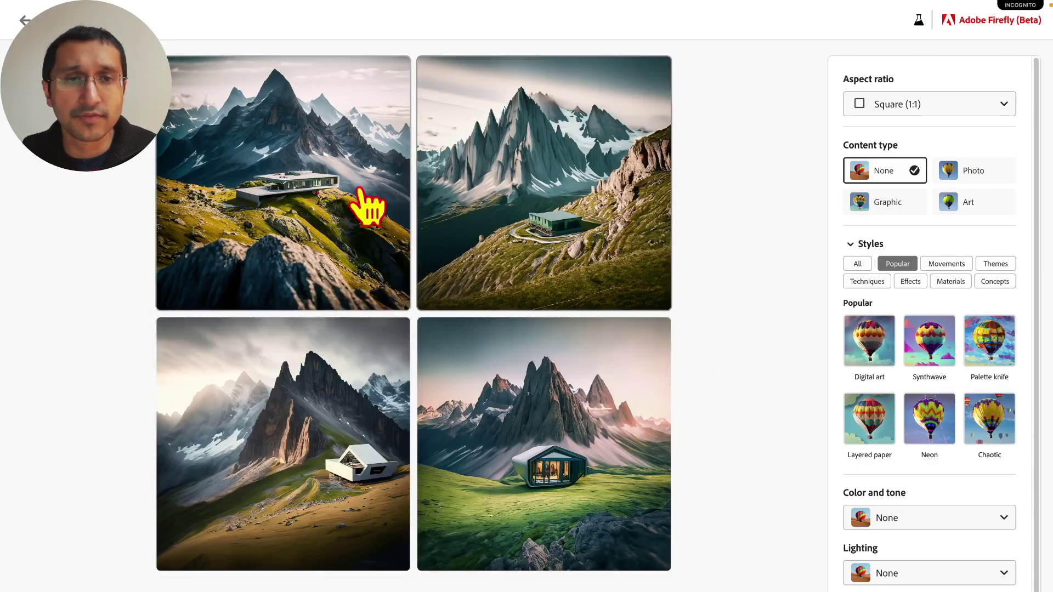
{"action": "left_click", "coordinate": [899, 104]}
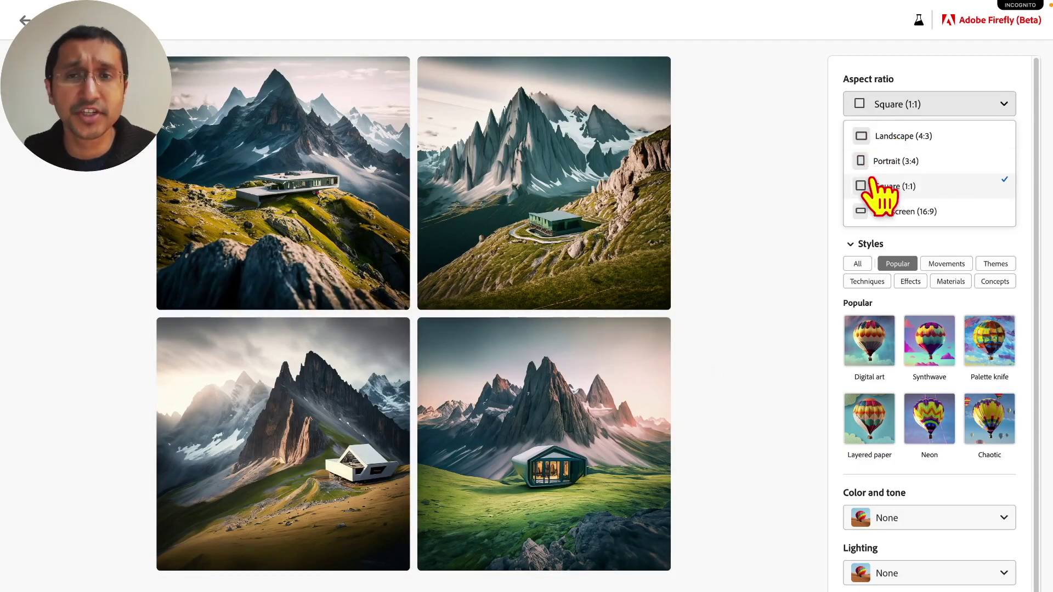
{"action": "left_click", "coordinate": [883, 217]}
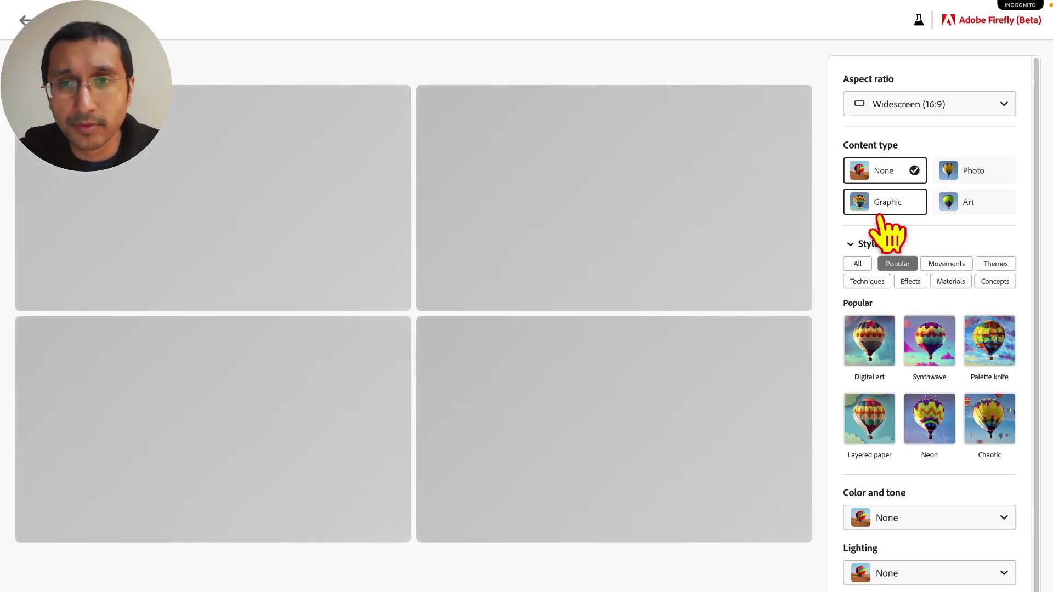
{"action": "scroll", "coordinate": [948, 373], "scroll_direction": "down", "scroll_amount": 1}
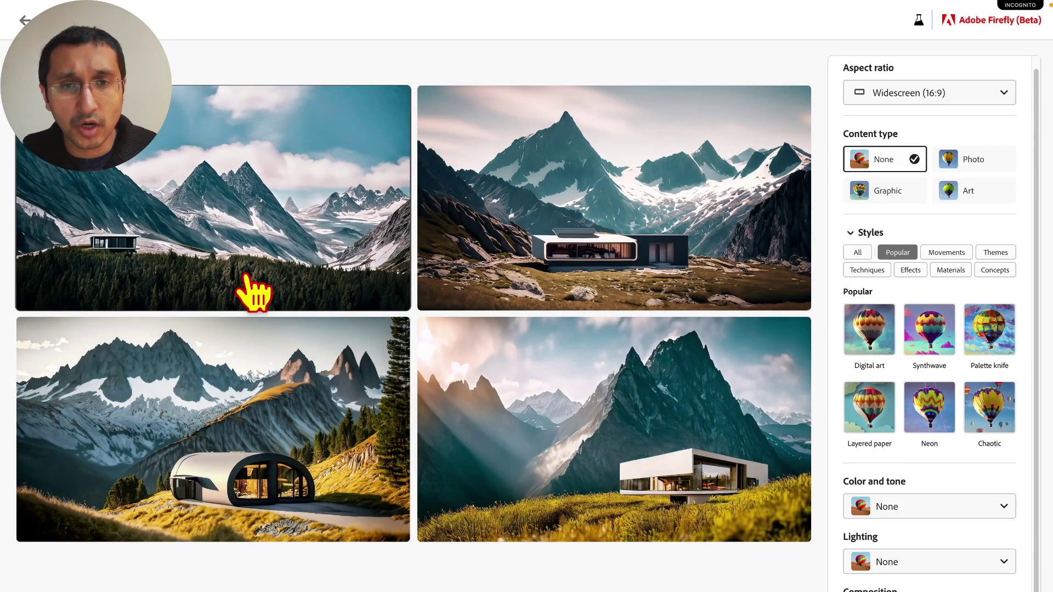
Step: Download the generated image of the rounded, tube-shaped house in the mountains, accepting the inclusion of Content Credentials
{"action": "mouse_move", "coordinate": [296, 455]}
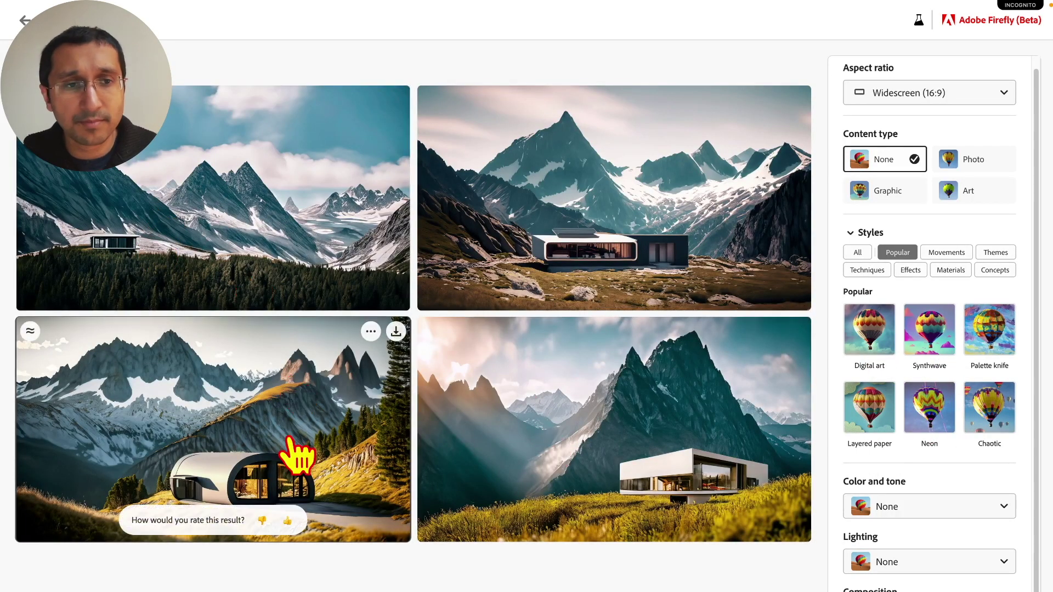
{"action": "left_click", "coordinate": [396, 331]}
{"action": "left_click", "coordinate": [648, 468]}
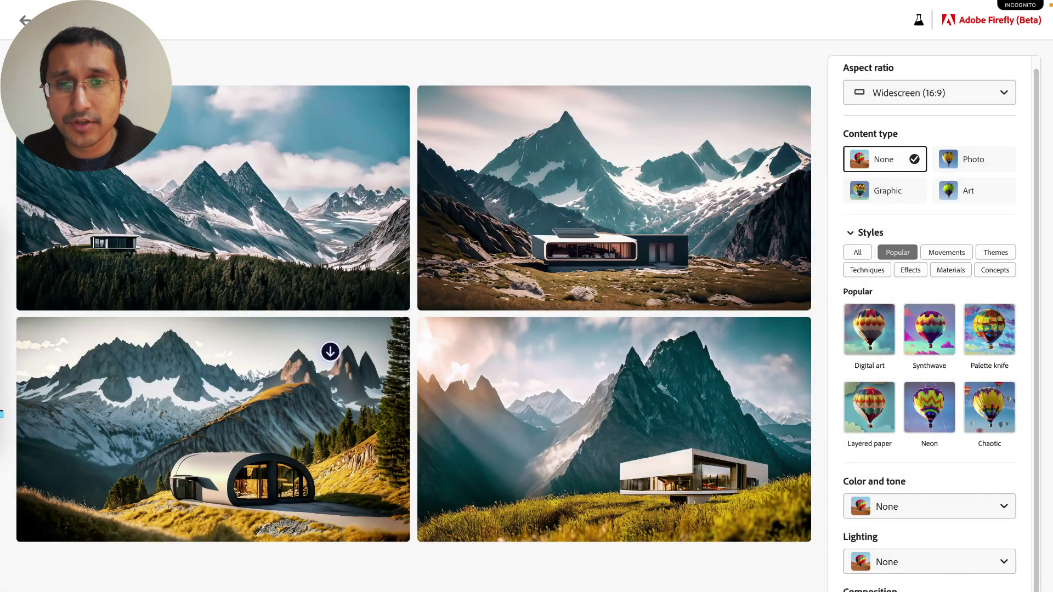
Step: Apply the Pixel art style from the Themes category to the alpine landscape images
{"action": "left_click", "coordinate": [987, 271]}
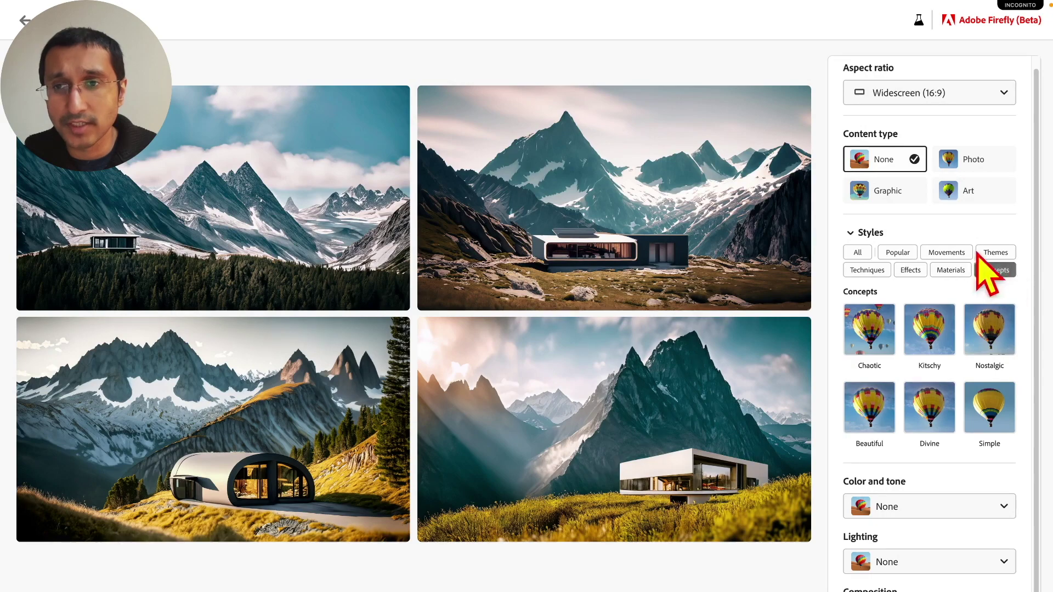
{"action": "left_click", "coordinate": [995, 253]}
{"action": "left_click", "coordinate": [933, 349]}
{"action": "scroll", "coordinate": [933, 351], "scroll_direction": "down", "scroll_amount": 4}
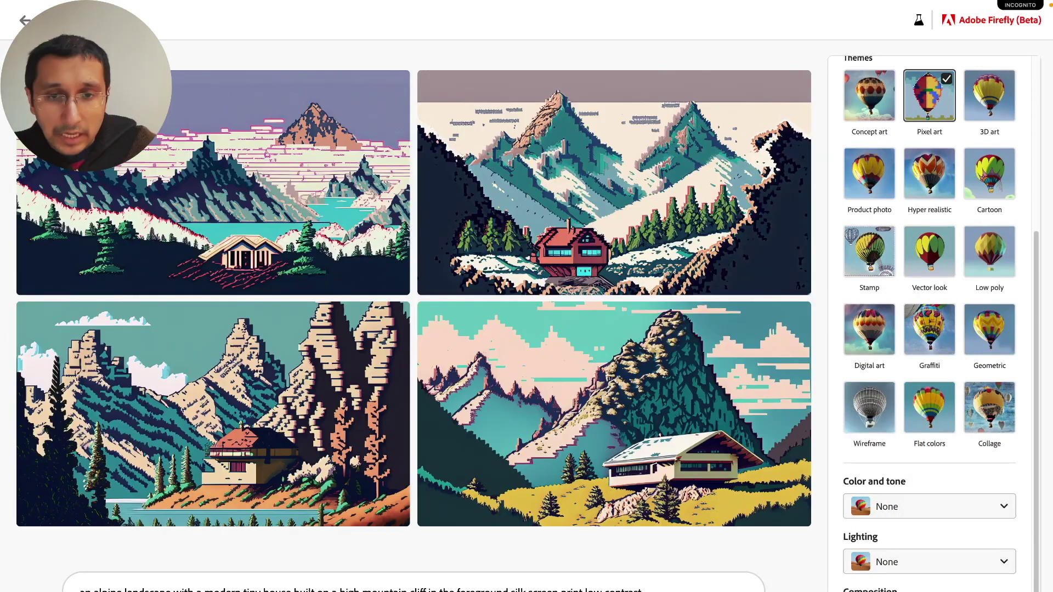
Step: Download the pixel art image of the white house on the yellow meadow, accepting the inclusion of Content Credentials
{"action": "mouse_move", "coordinate": [651, 397]}
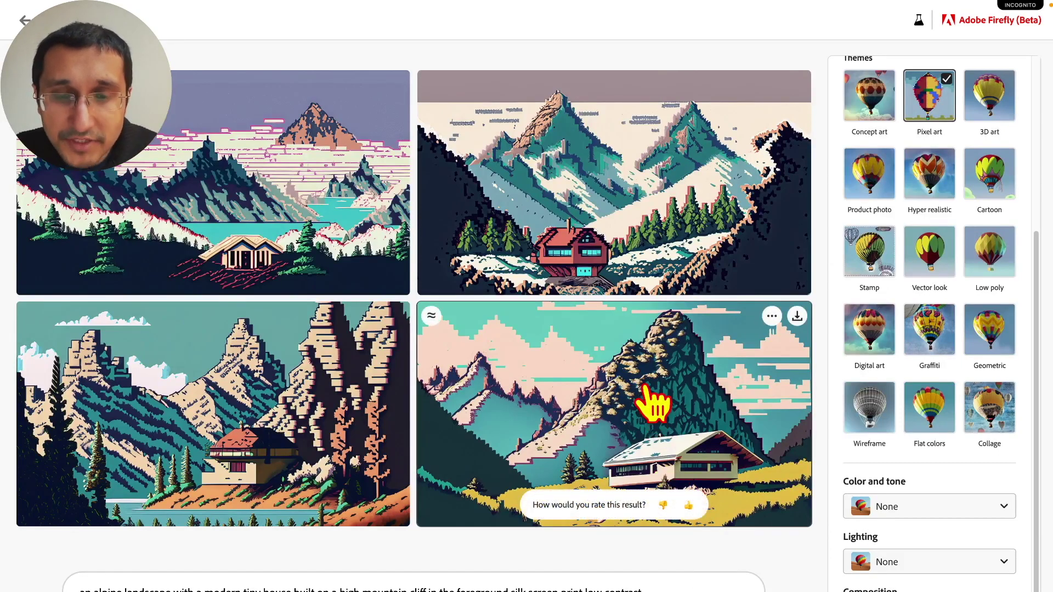
{"action": "left_click", "coordinate": [797, 317]}
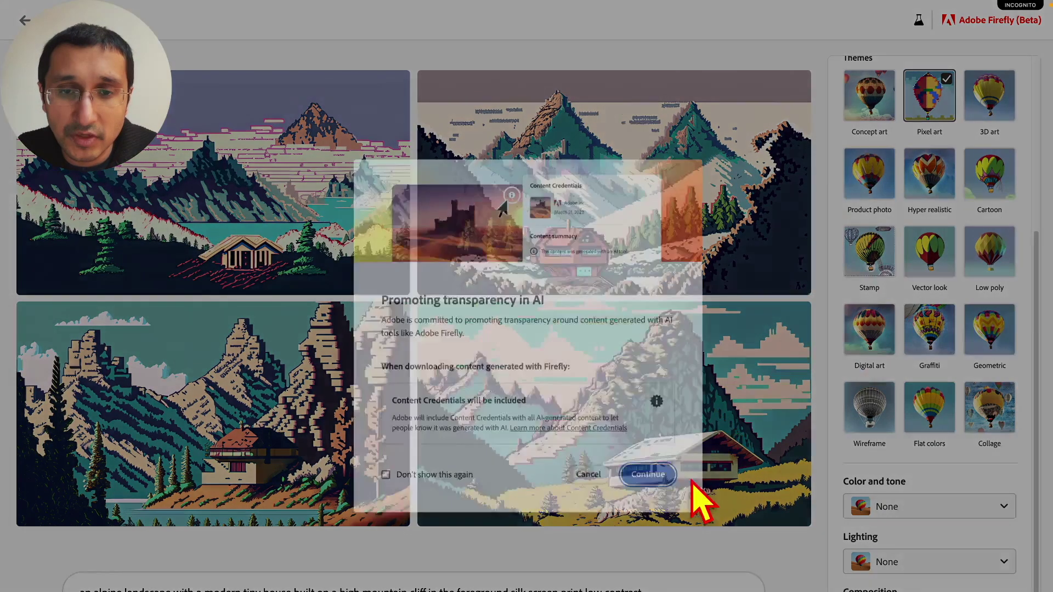
{"action": "left_click", "coordinate": [650, 467]}
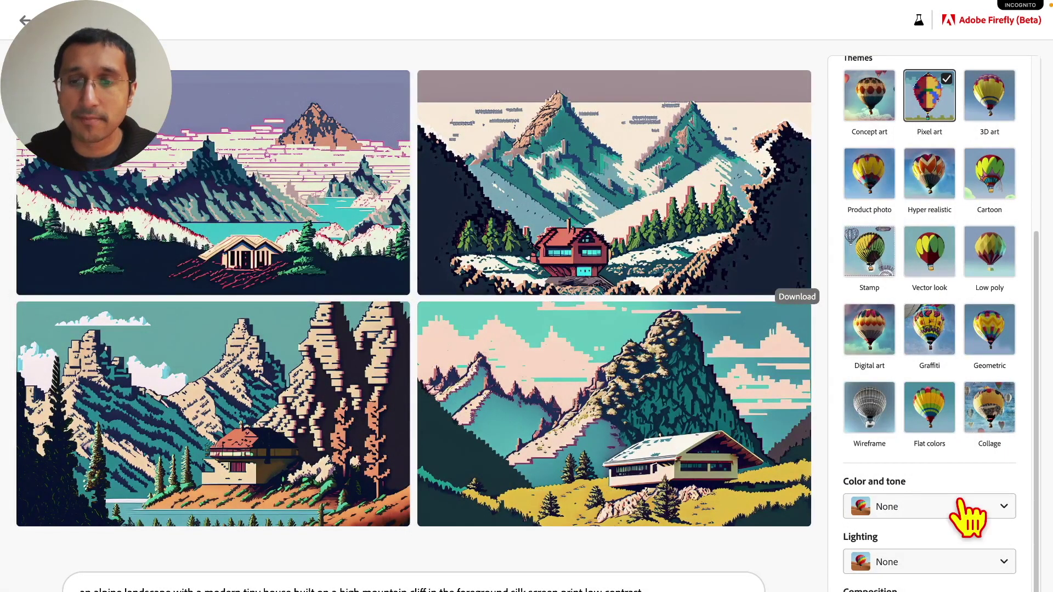
Step: Set the lighting of the pixel art images to Low lighting and add the Wireframe style
{"action": "left_click", "coordinate": [927, 590]}
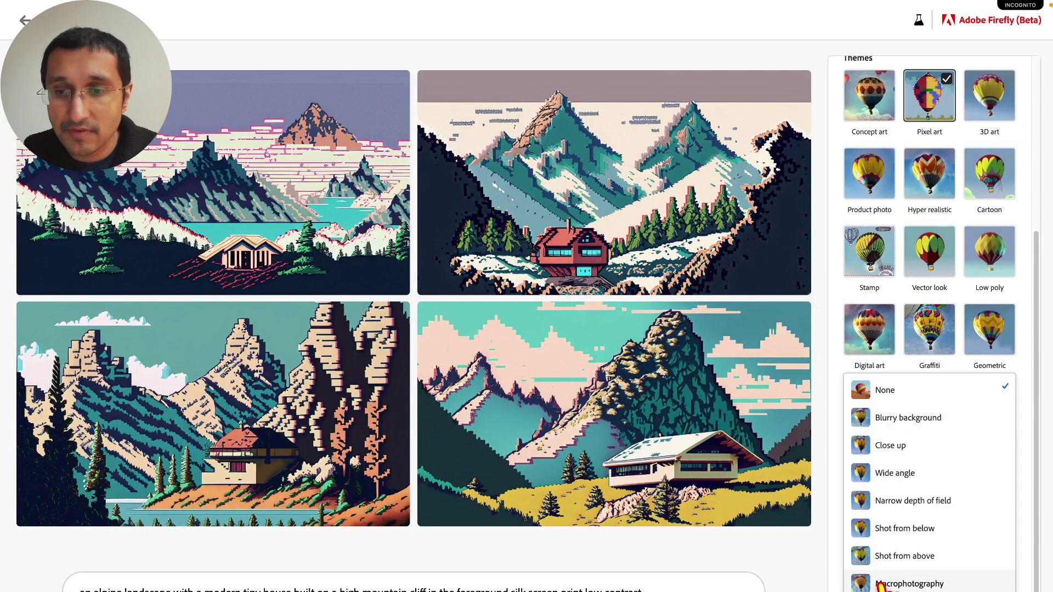
{"action": "left_click", "coordinate": [924, 556]}
{"action": "left_click", "coordinate": [881, 565]}
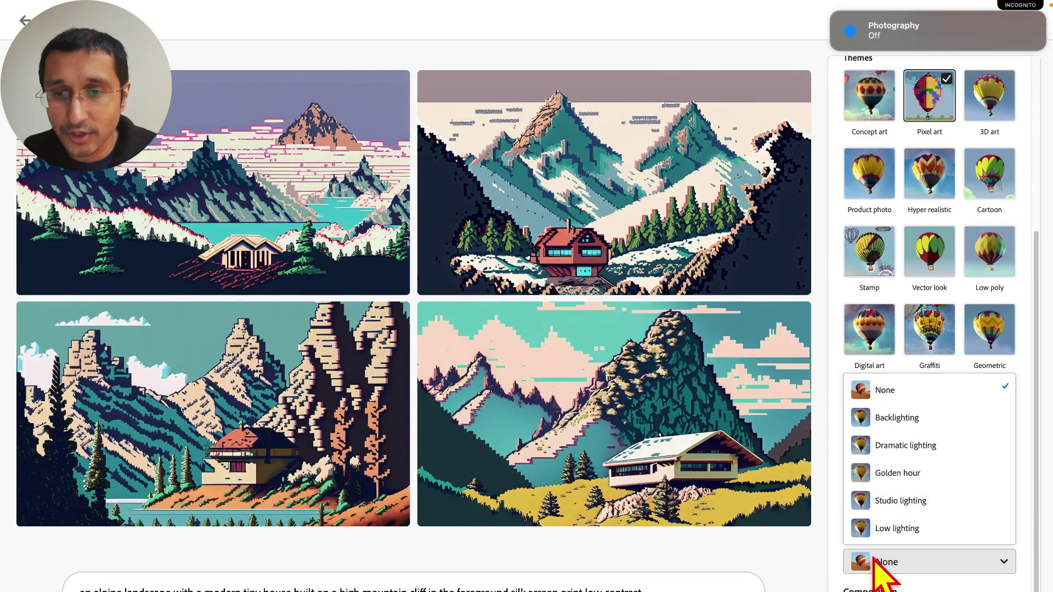
{"action": "left_click", "coordinate": [914, 535]}
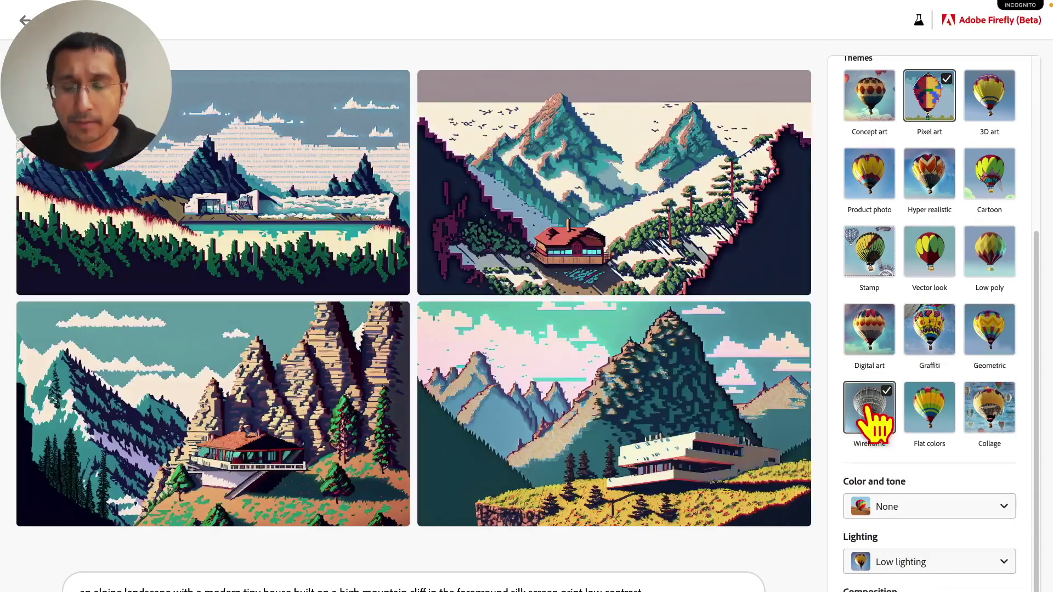
{"action": "scroll", "coordinate": [870, 420], "scroll_direction": "up", "scroll_amount": 5}
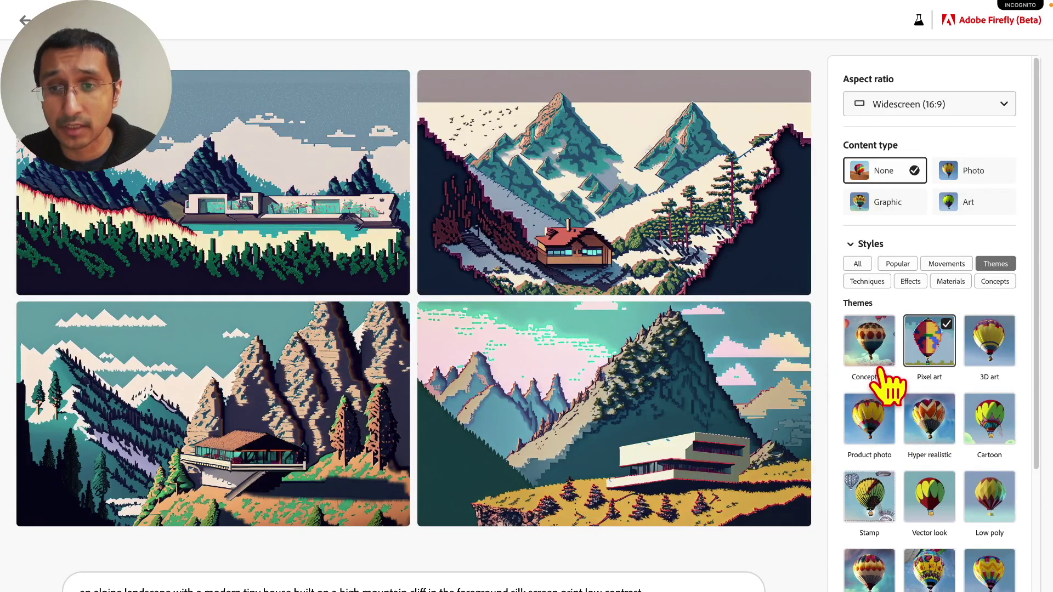
{"action": "scroll", "coordinate": [883, 381], "scroll_direction": "down", "scroll_amount": 5}
{"action": "left_click", "coordinate": [877, 386]}
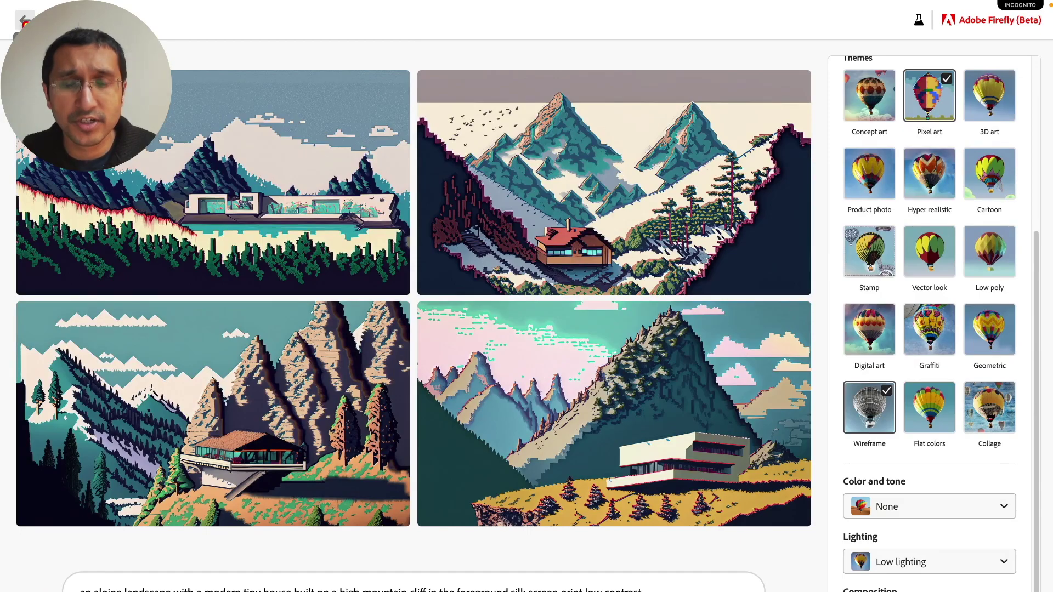
Step: Return to the Text to image samples and browse further down through the images and their prompts
{"action": "left_click", "coordinate": [25, 20]}
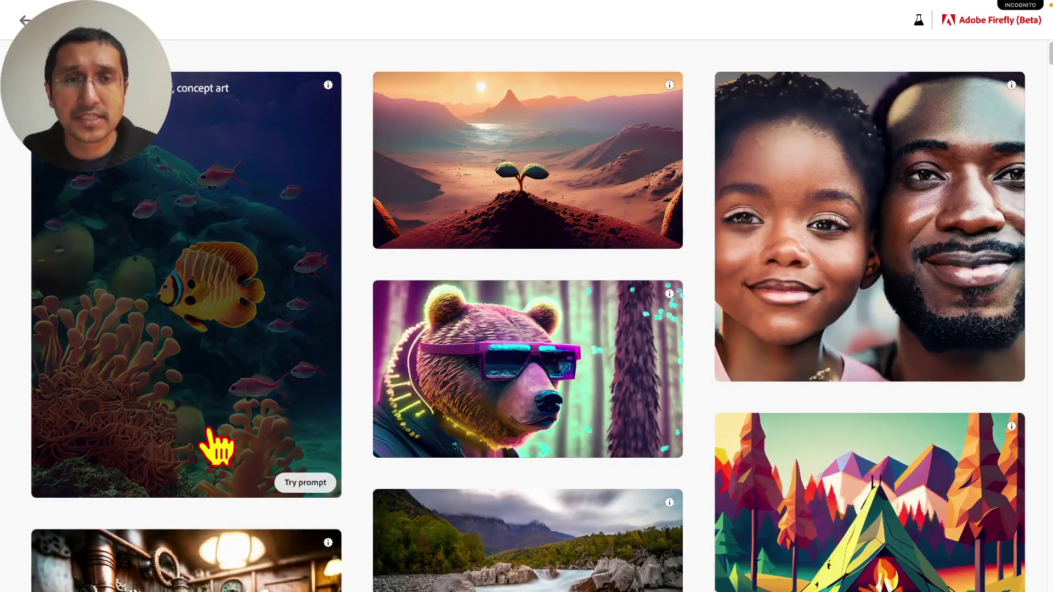
{"action": "scroll", "coordinate": [217, 447], "scroll_direction": "down", "scroll_amount": 20}
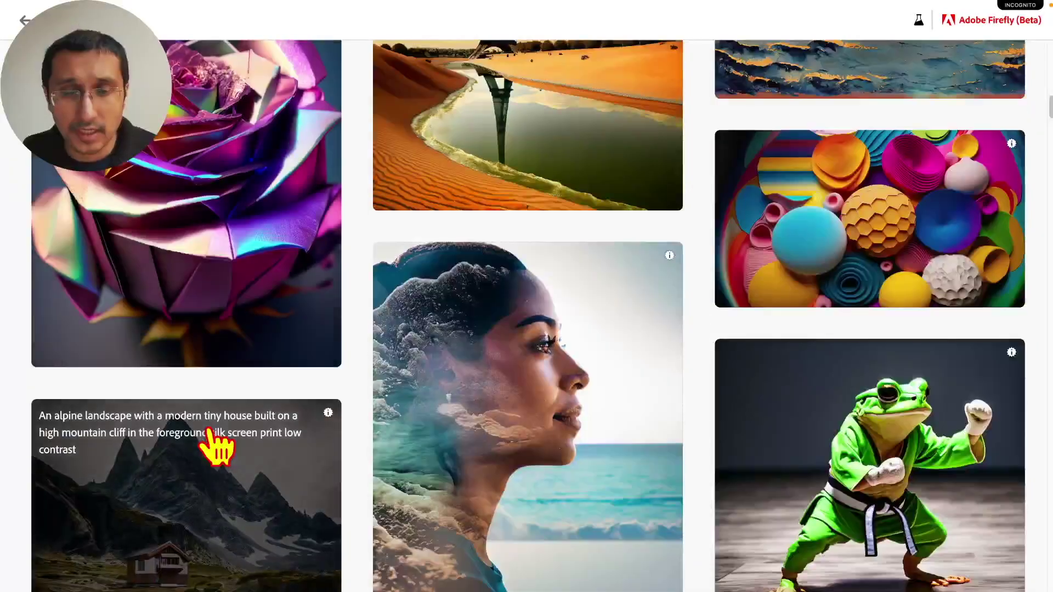
{"action": "scroll", "coordinate": [214, 441], "scroll_direction": "down", "scroll_amount": 9}
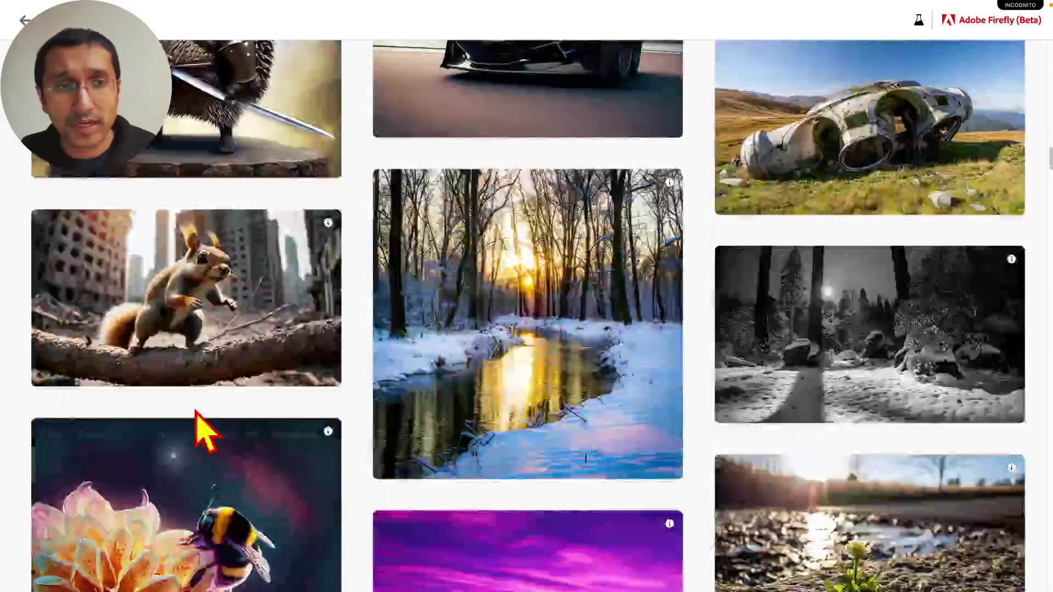
{"action": "scroll", "coordinate": [594, 370], "scroll_direction": "down", "scroll_amount": 9}
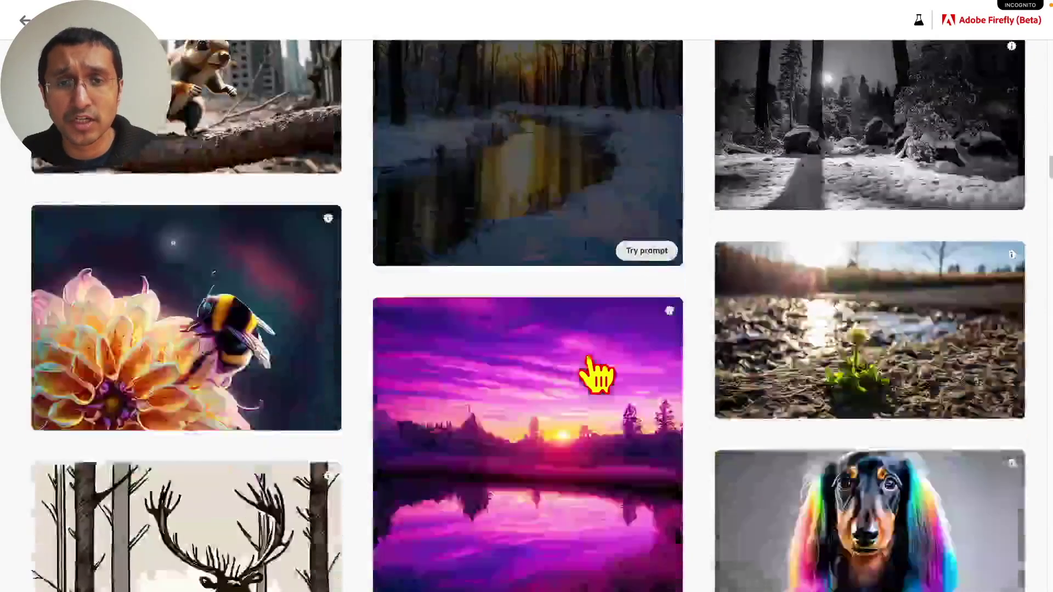
{"action": "scroll", "coordinate": [591, 366], "scroll_direction": "down", "scroll_amount": 14}
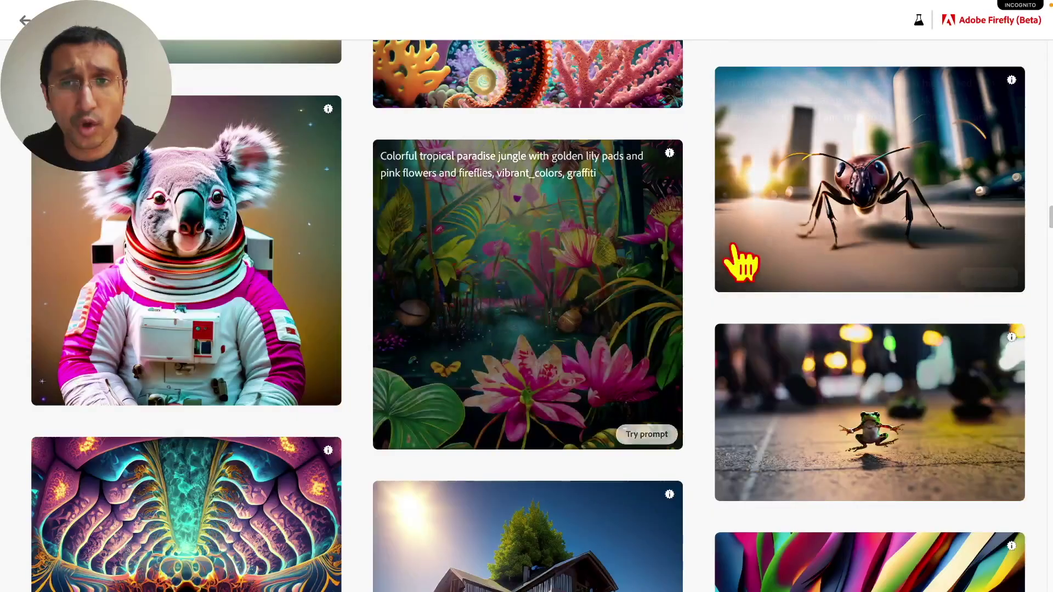
{"action": "scroll", "coordinate": [357, 322], "scroll_direction": "down", "scroll_amount": 10}
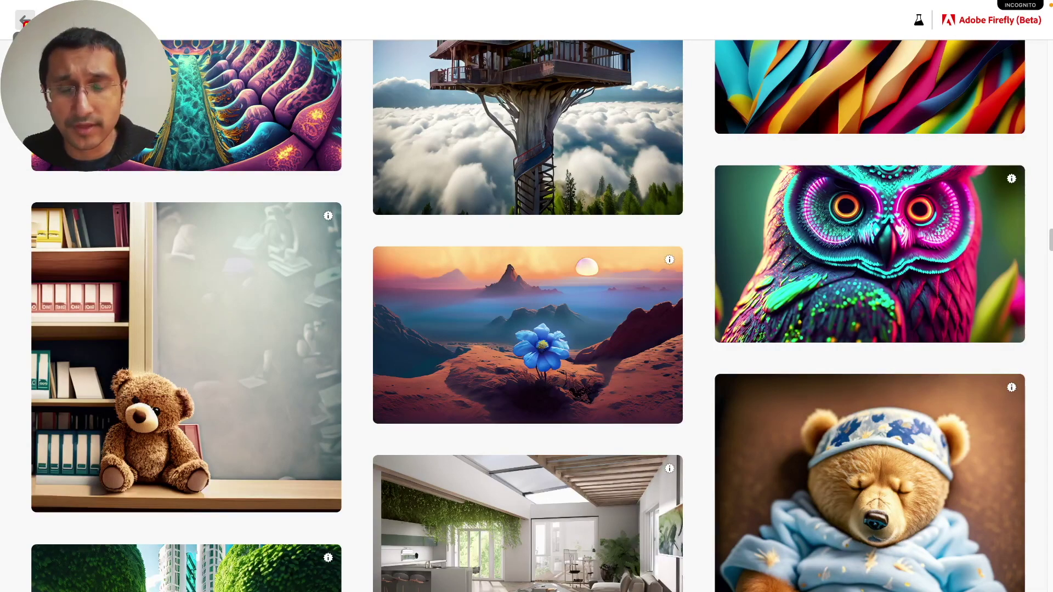
Step: Go back to the Firefly home page, open the community Gallery and look through its images
{"action": "left_click", "coordinate": [24, 21]}
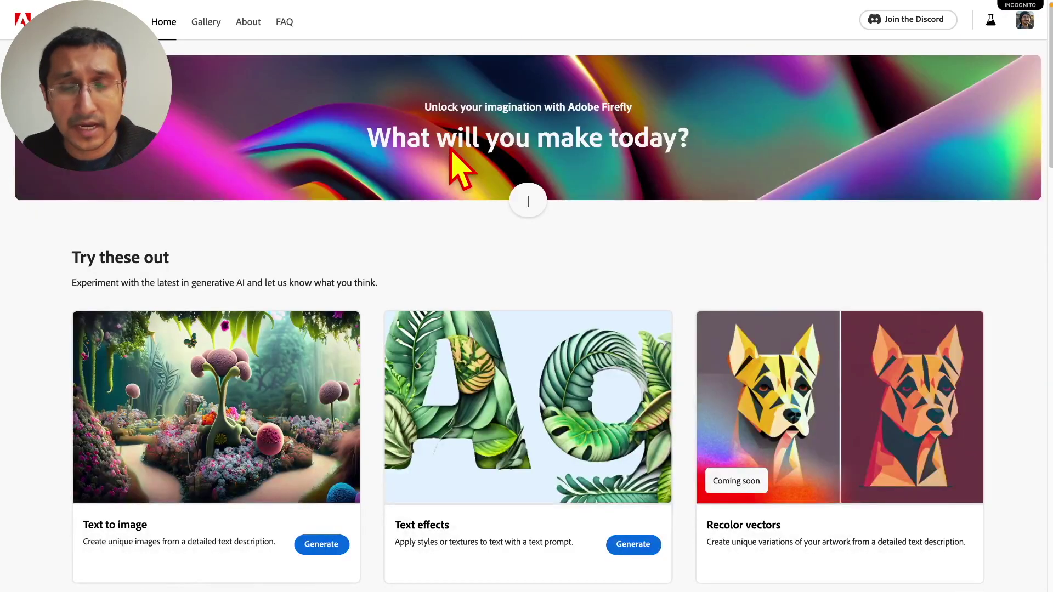
{"action": "type", "text": "painting of mou"}
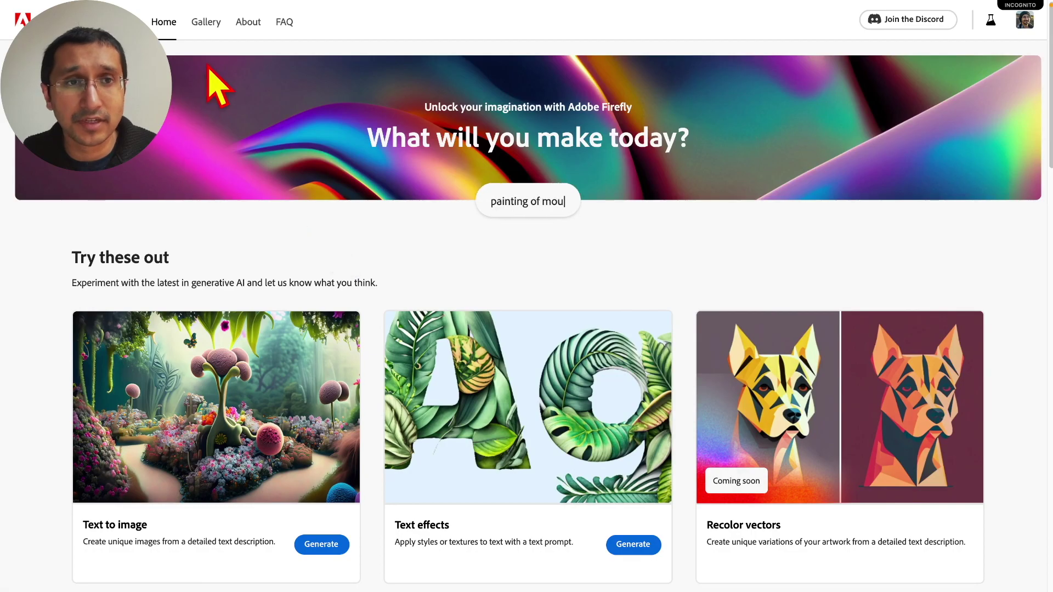
{"action": "type", "text": "ntain"}
{"action": "left_click", "coordinate": [207, 23]}
{"action": "scroll", "coordinate": [173, 307], "scroll_direction": "down", "scroll_amount": 8}
{"action": "scroll", "coordinate": [167, 296], "scroll_direction": "down", "scroll_amount": 10}
{"action": "scroll", "coordinate": [170, 305], "scroll_direction": "up", "scroll_amount": 20}
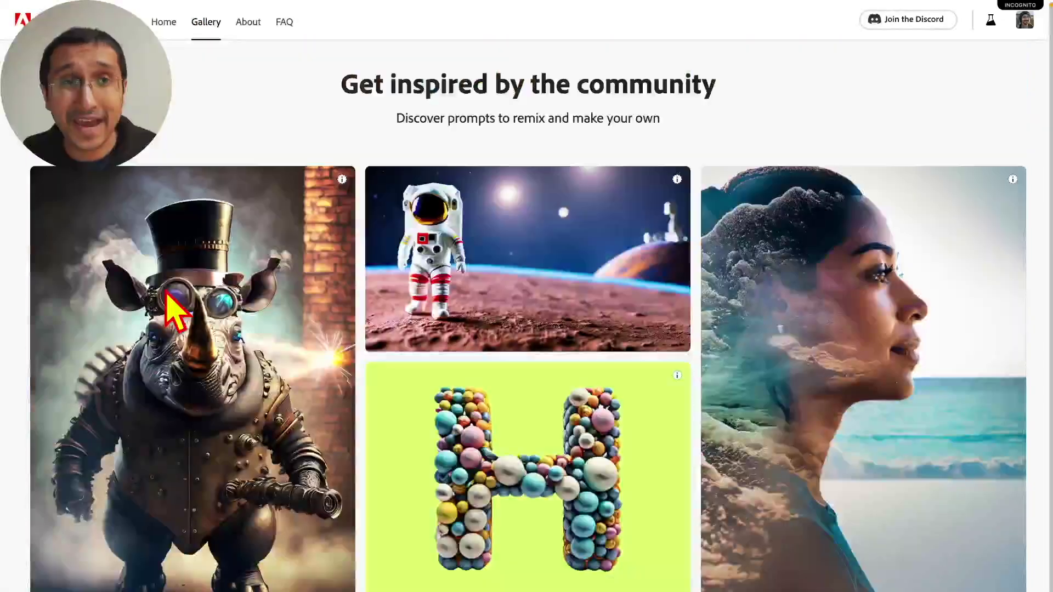
Step: Find the wooden house below snowy mountains in the community Gallery and try its prompt
{"action": "scroll", "coordinate": [414, 344], "scroll_direction": "down", "scroll_amount": 10}
{"action": "scroll", "coordinate": [414, 345], "scroll_direction": "up", "scroll_amount": 10}
{"action": "scroll", "coordinate": [414, 345], "scroll_direction": "down", "scroll_amount": 10}
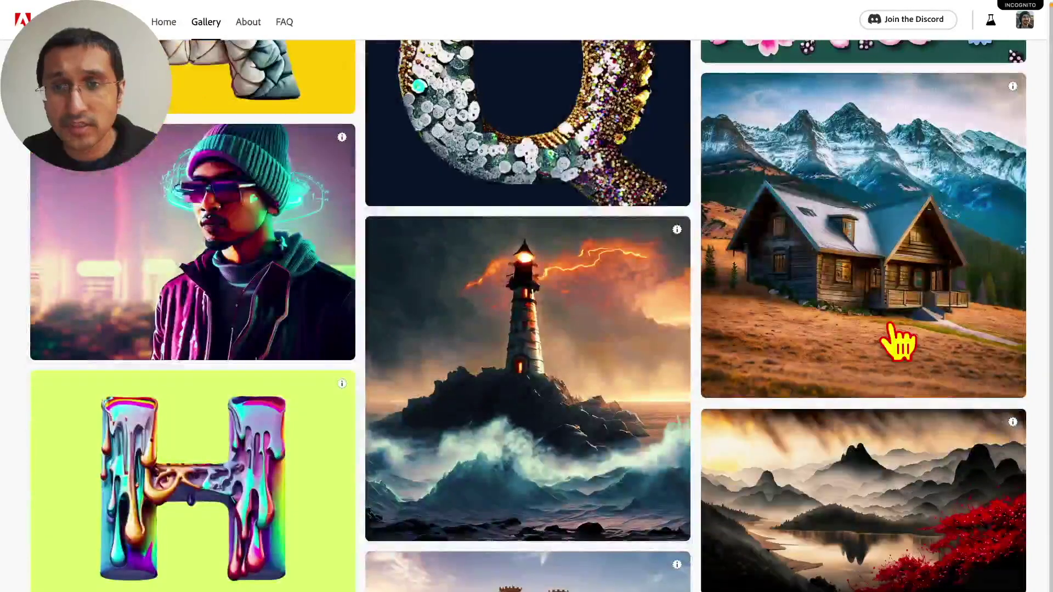
{"action": "mouse_move", "coordinate": [921, 348]}
{"action": "left_click", "coordinate": [990, 383]}
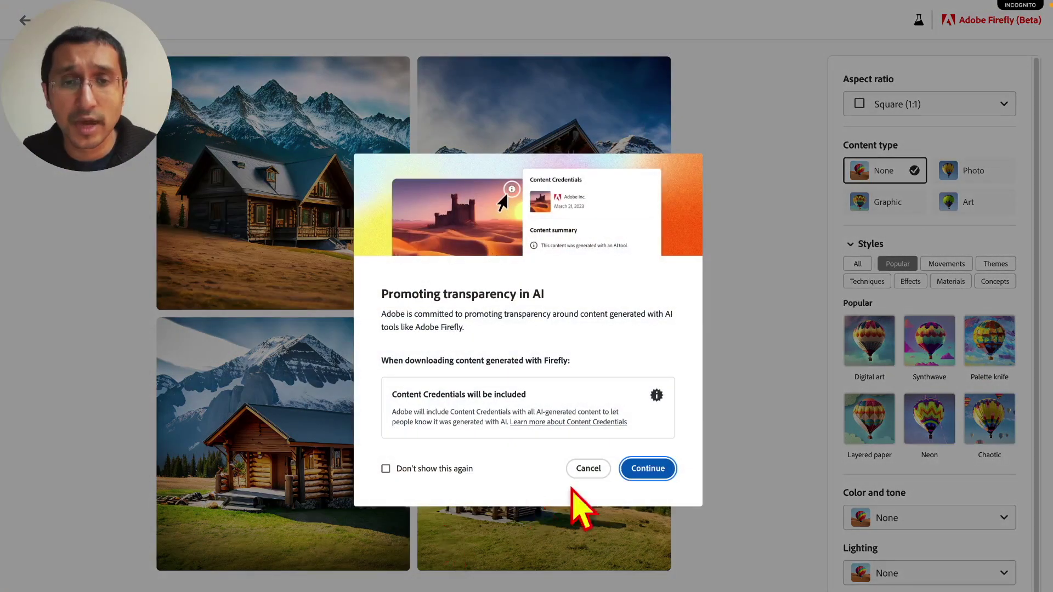
Step: Download the generated wooden house image with Content Credentials included and return to the Firefly home page
{"action": "left_click", "coordinate": [647, 468]}
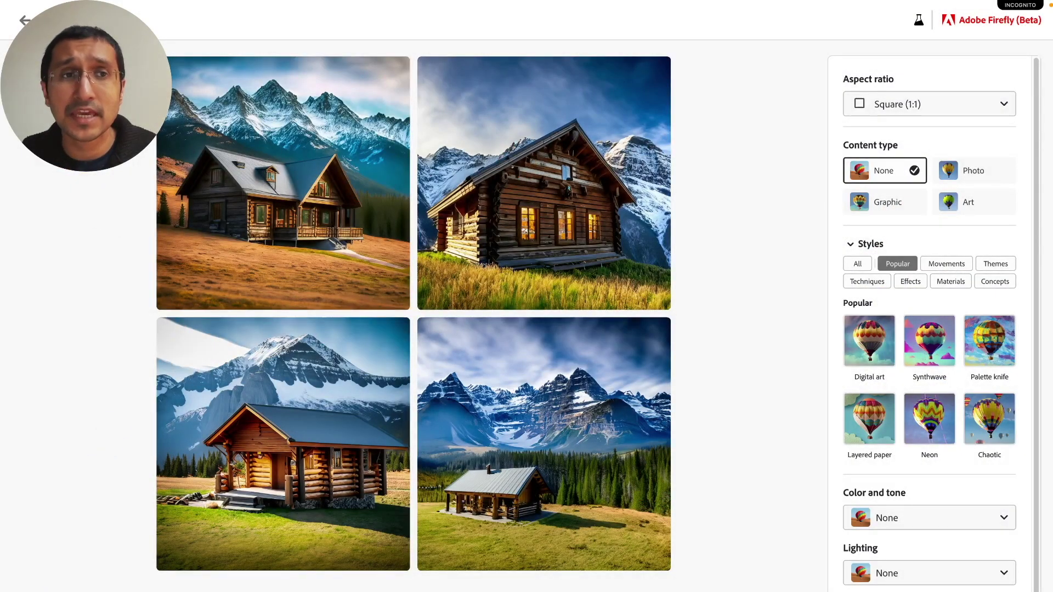
{"action": "left_click", "coordinate": [24, 21]}
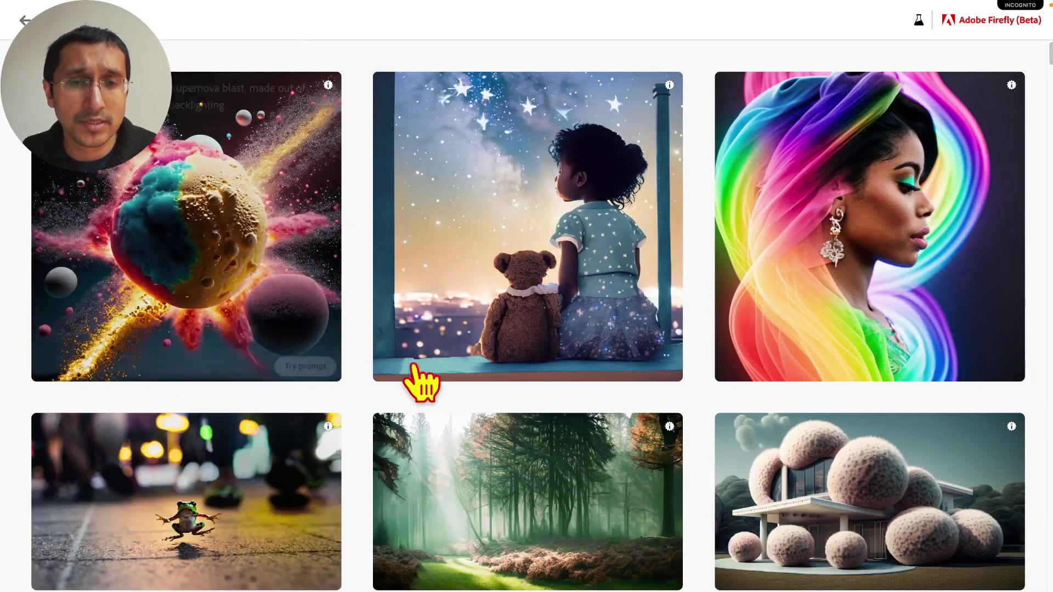
{"action": "left_click", "coordinate": [24, 21]}
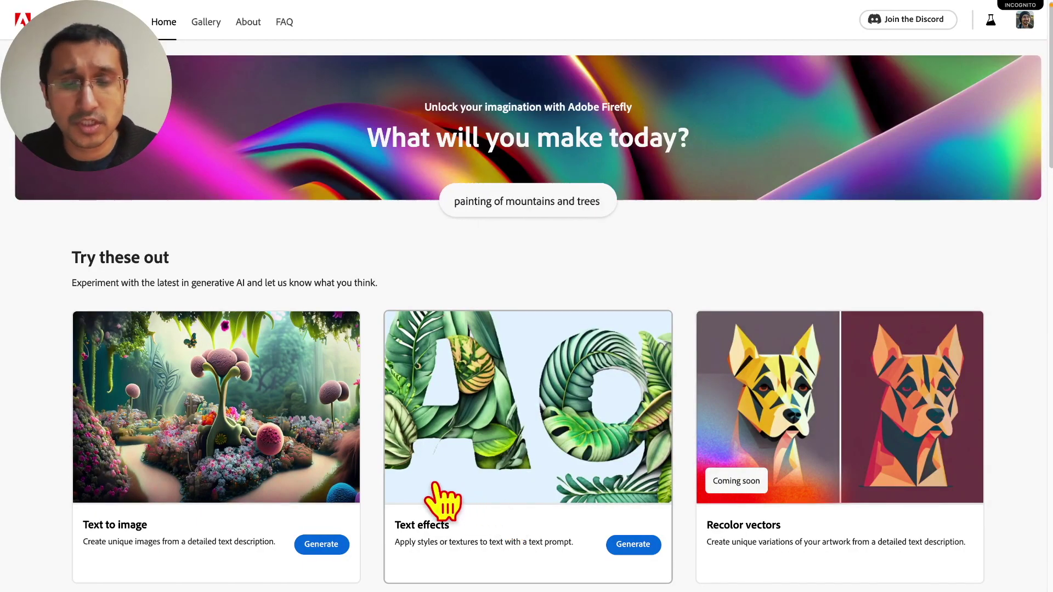
Step: Open the Text effects tool, browse its sample letters and view the Content Credentials of the gingerbread letter P
{"action": "left_click", "coordinate": [631, 544]}
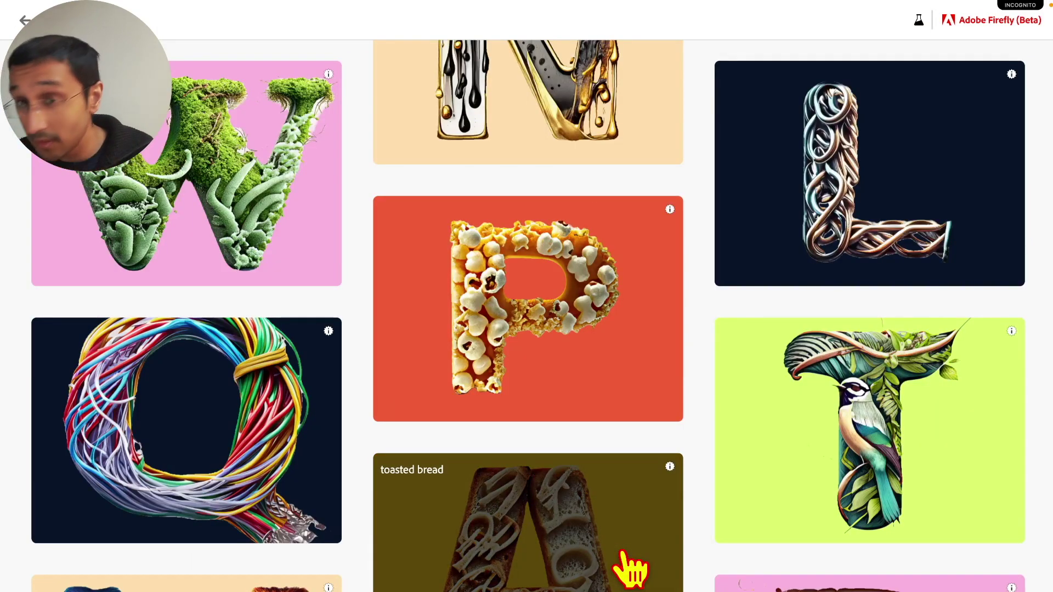
{"action": "scroll", "coordinate": [670, 451], "scroll_direction": "down", "scroll_amount": 12}
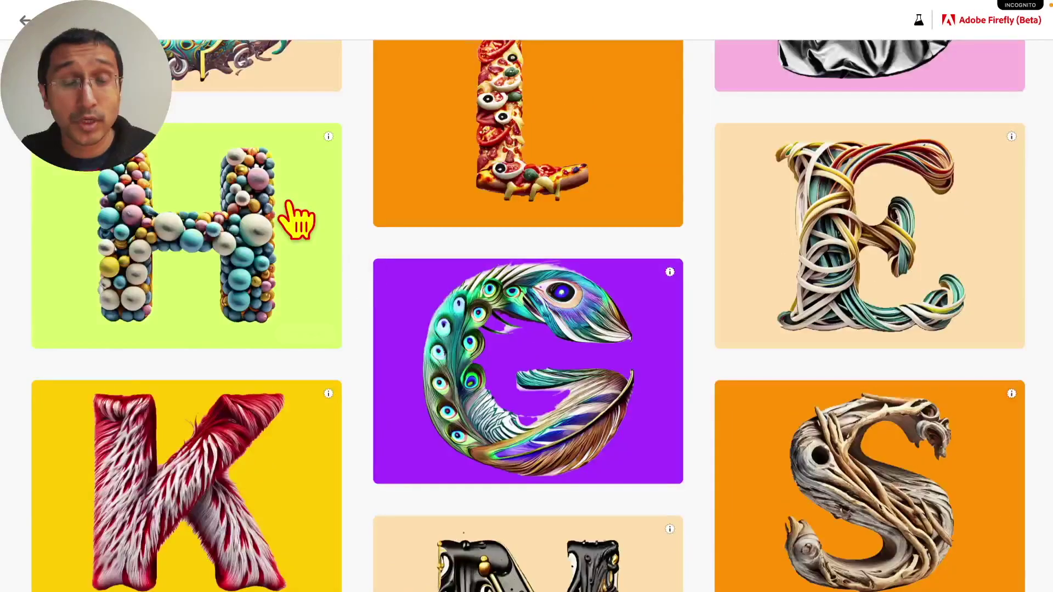
{"action": "scroll", "coordinate": [294, 222], "scroll_direction": "up", "scroll_amount": 10}
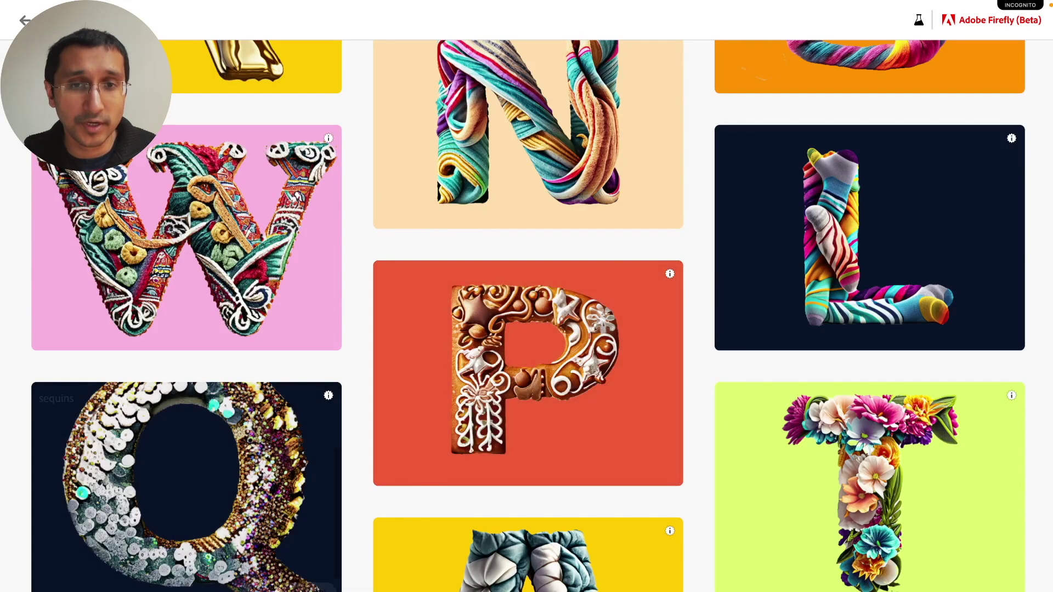
{"action": "left_click", "coordinate": [670, 273]}
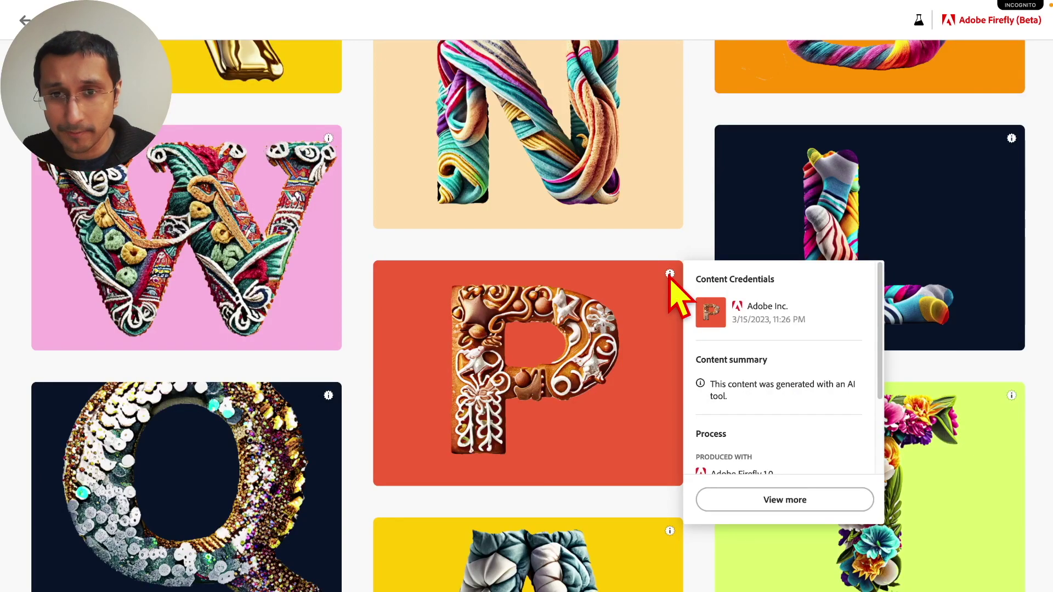
{"action": "scroll", "coordinate": [670, 273], "scroll_direction": "down", "scroll_amount": 10}
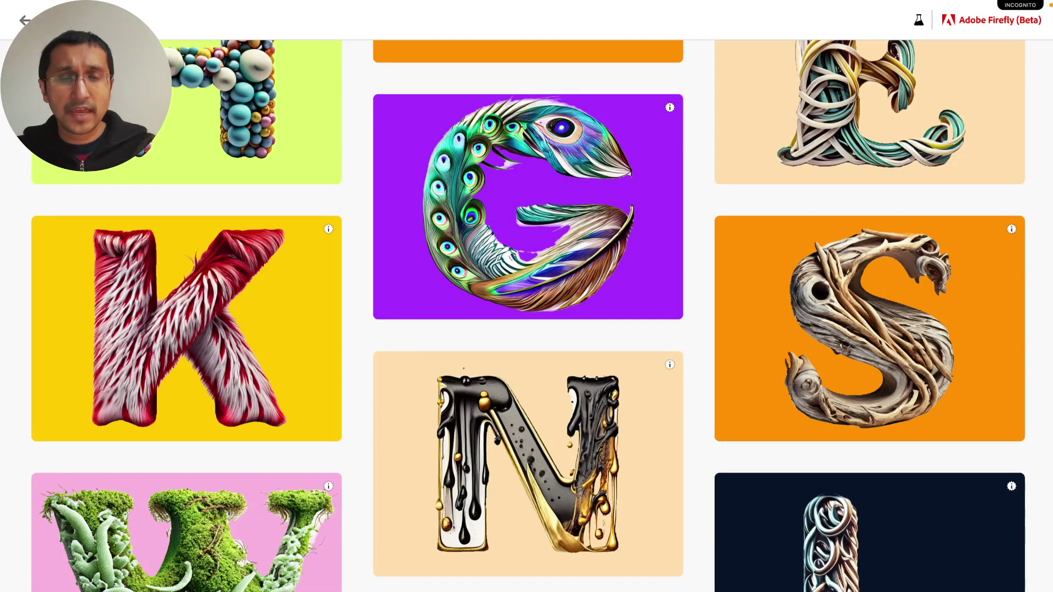
Step: Set the font of the "nonfungiblefuturist" text effect to Vortice
{"action": "key", "text": "alt+Left"}
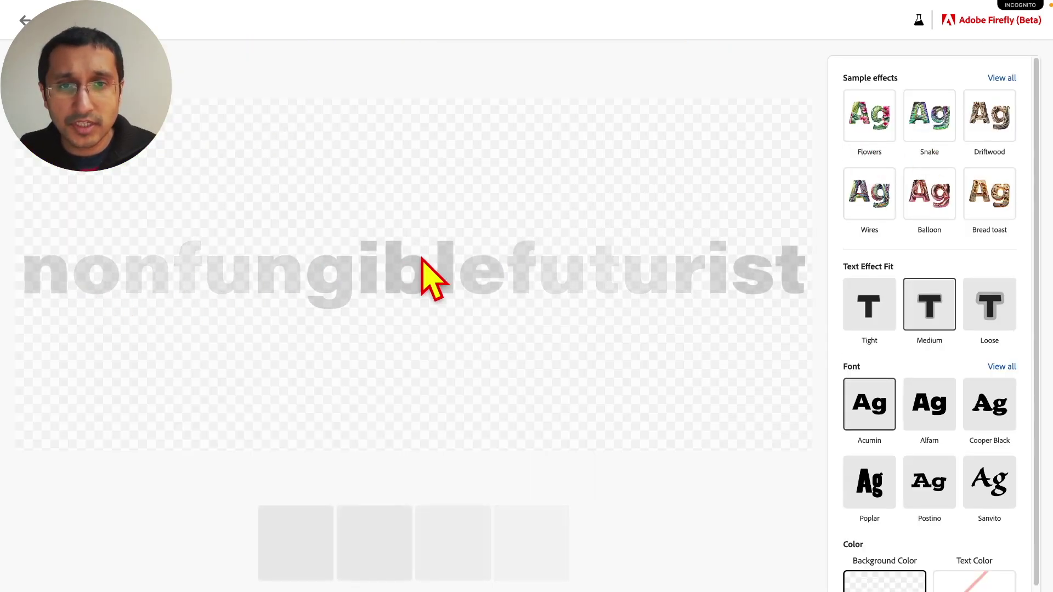
{"action": "scroll", "coordinate": [933, 329], "scroll_direction": "down", "scroll_amount": 1}
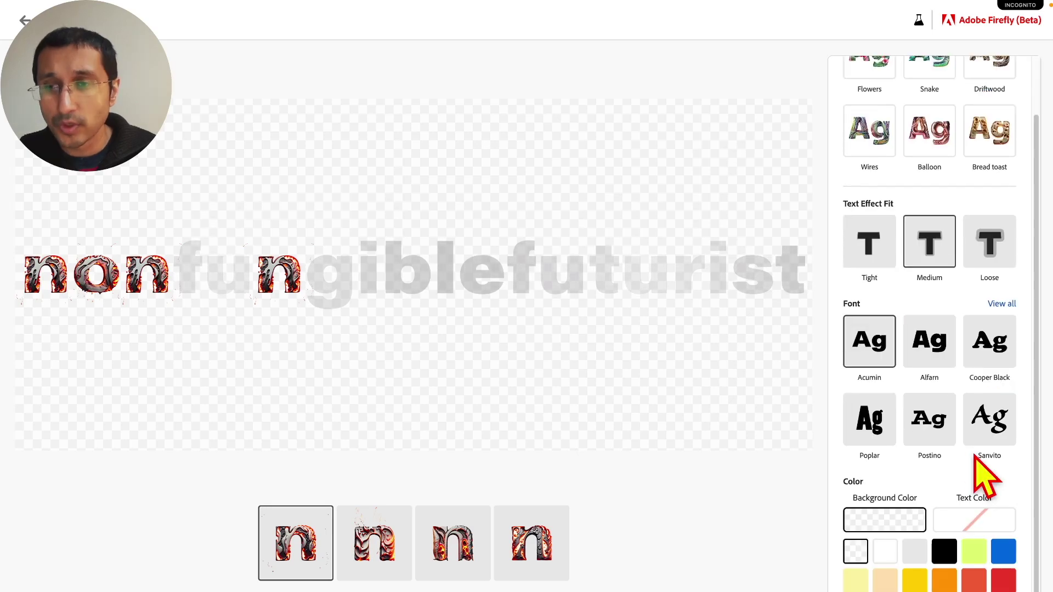
{"action": "left_click", "coordinate": [1004, 305]}
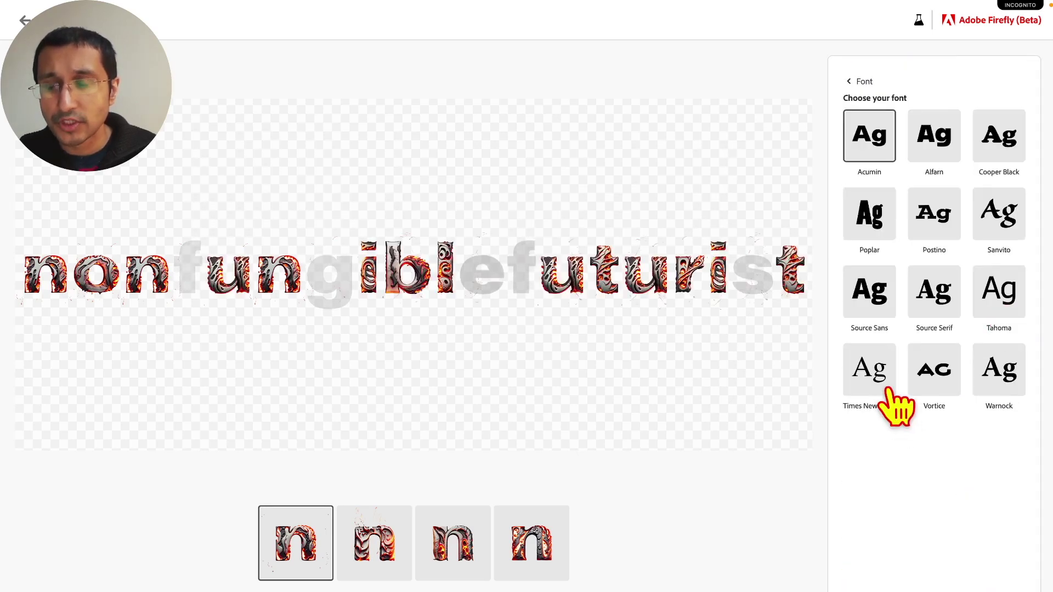
{"action": "left_click", "coordinate": [933, 378]}
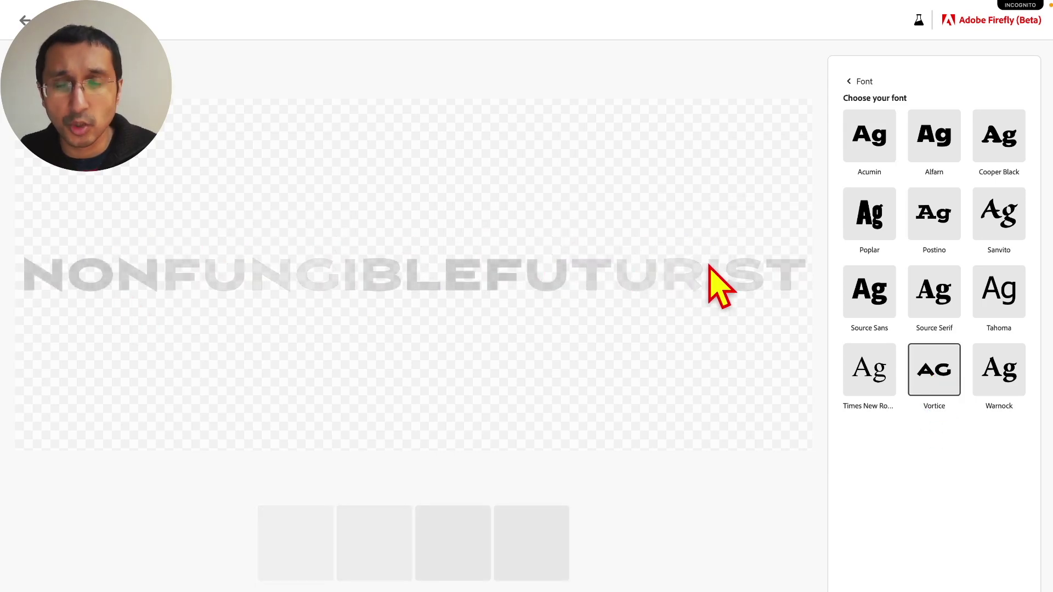
Step: Set the text effect fit to Loose and the text color to black
{"action": "left_click", "coordinate": [858, 82]}
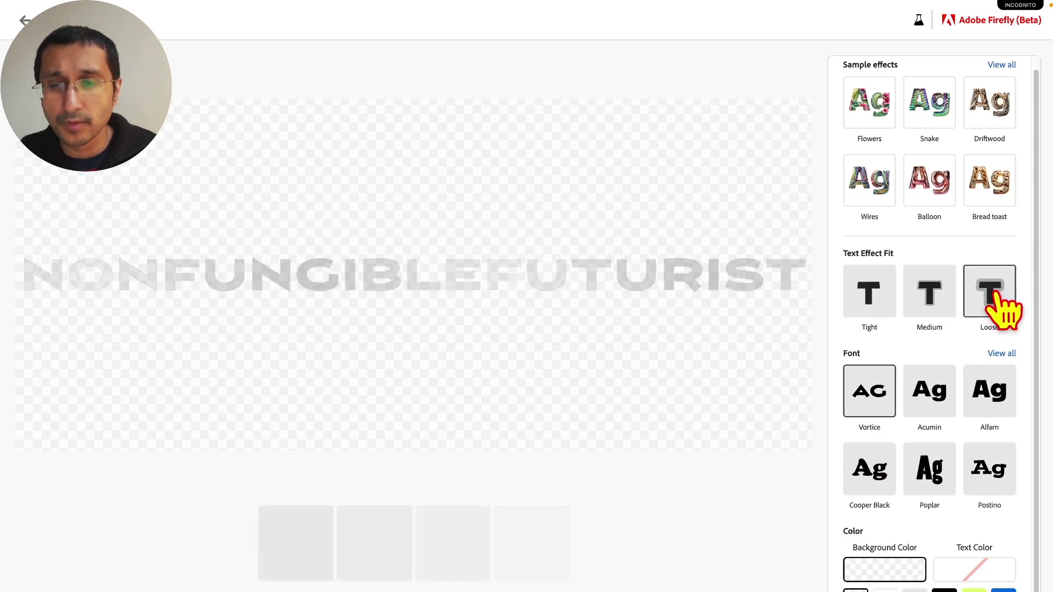
{"action": "scroll", "coordinate": [1003, 310], "scroll_direction": "down", "scroll_amount": 1}
{"action": "left_click", "coordinate": [962, 527]}
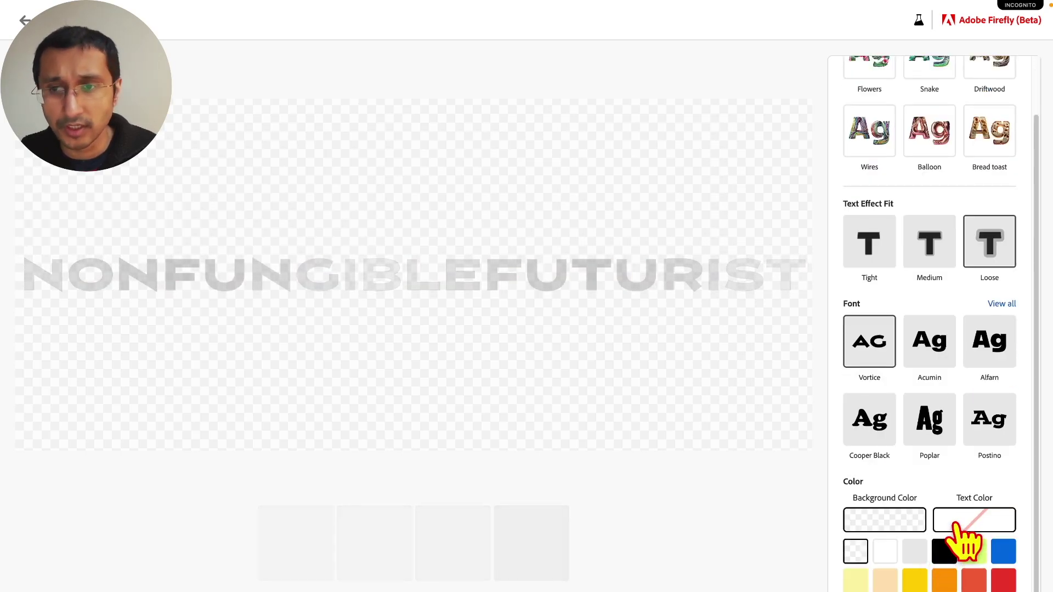
{"action": "left_click", "coordinate": [945, 551]}
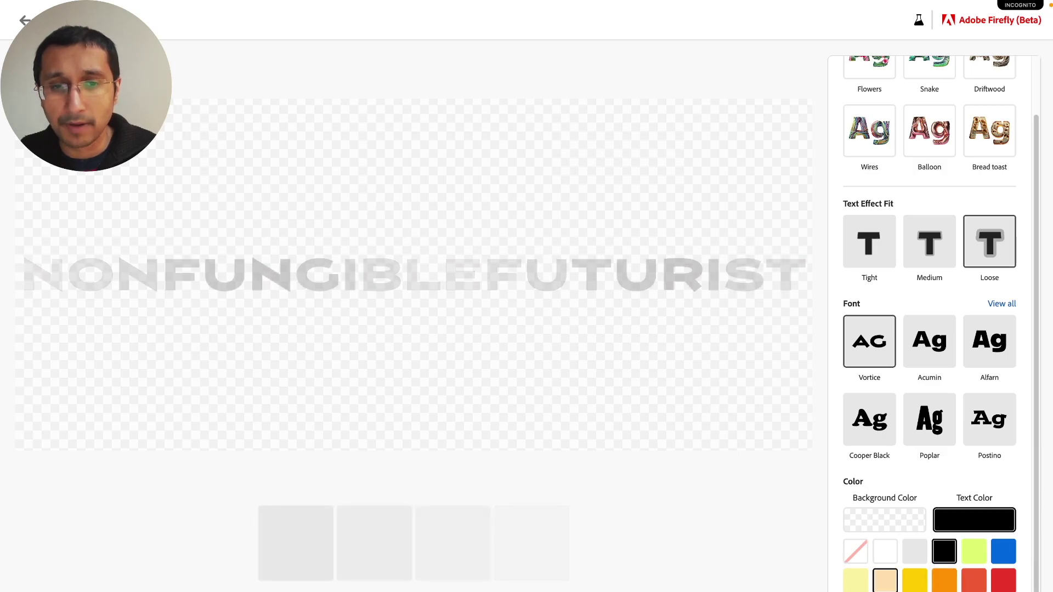
Step: Look through the full list of sample effects and return to the text effect settings
{"action": "scroll", "coordinate": [932, 417], "scroll_direction": "up", "scroll_amount": 1}
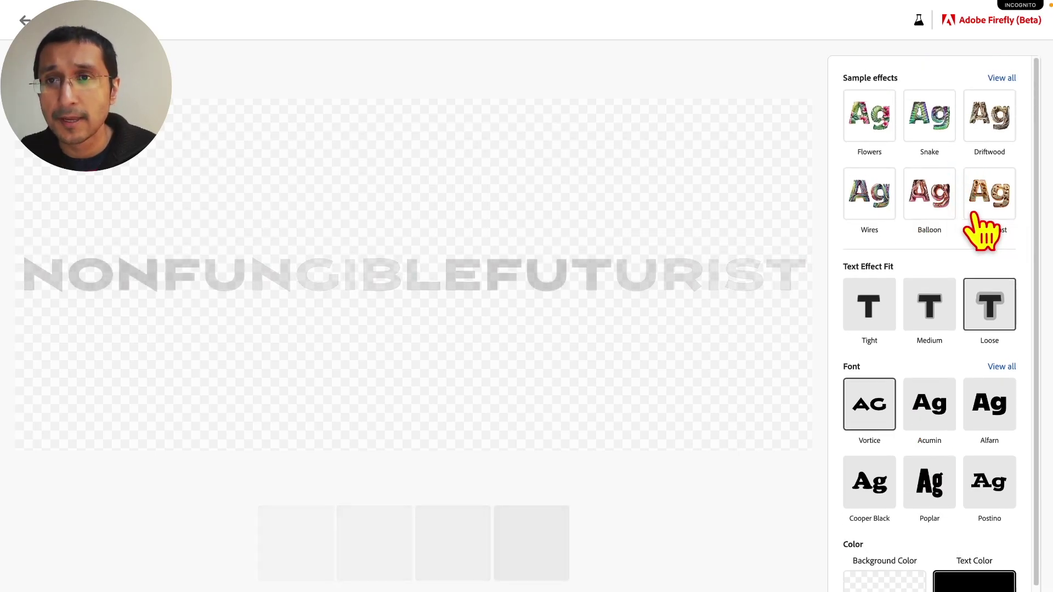
{"action": "left_click", "coordinate": [1000, 79]}
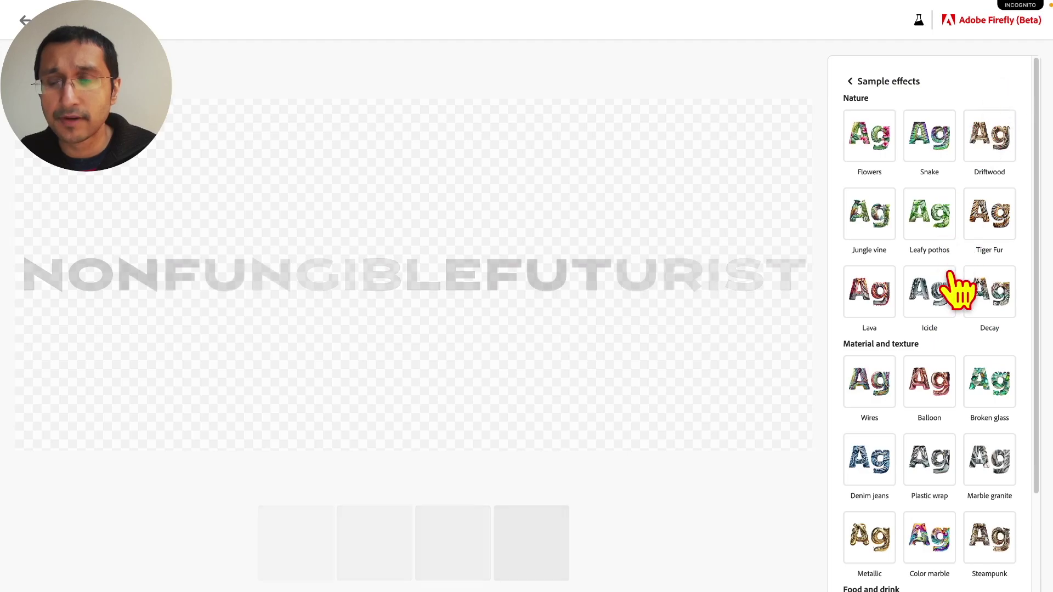
{"action": "scroll", "coordinate": [956, 289], "scroll_direction": "down", "scroll_amount": 3}
{"action": "scroll", "coordinate": [958, 291], "scroll_direction": "up", "scroll_amount": 3}
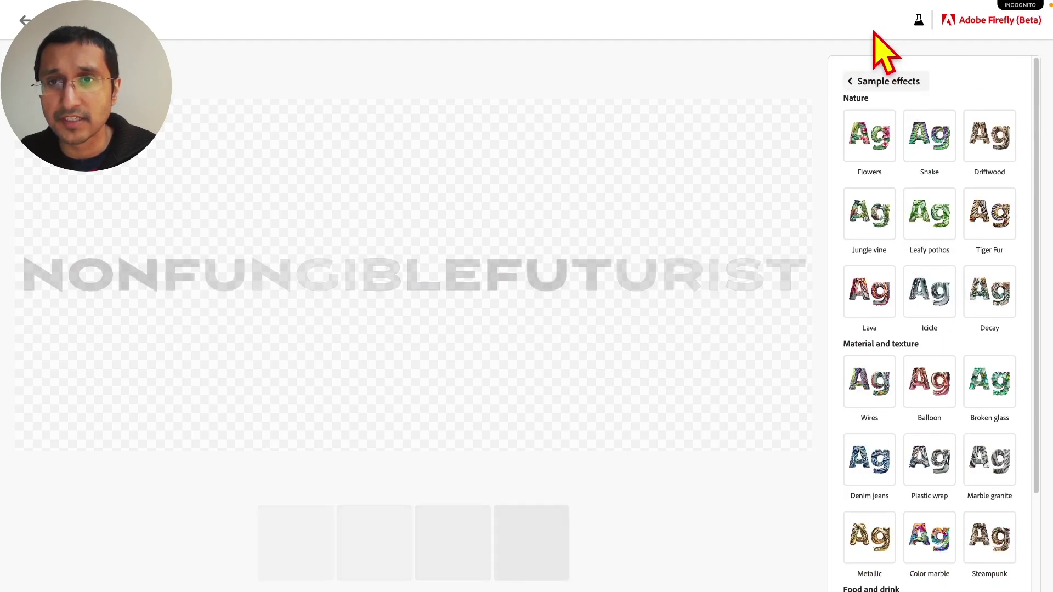
{"action": "left_click", "coordinate": [850, 79]}
{"action": "scroll", "coordinate": [894, 350], "scroll_direction": "down", "scroll_amount": 1}
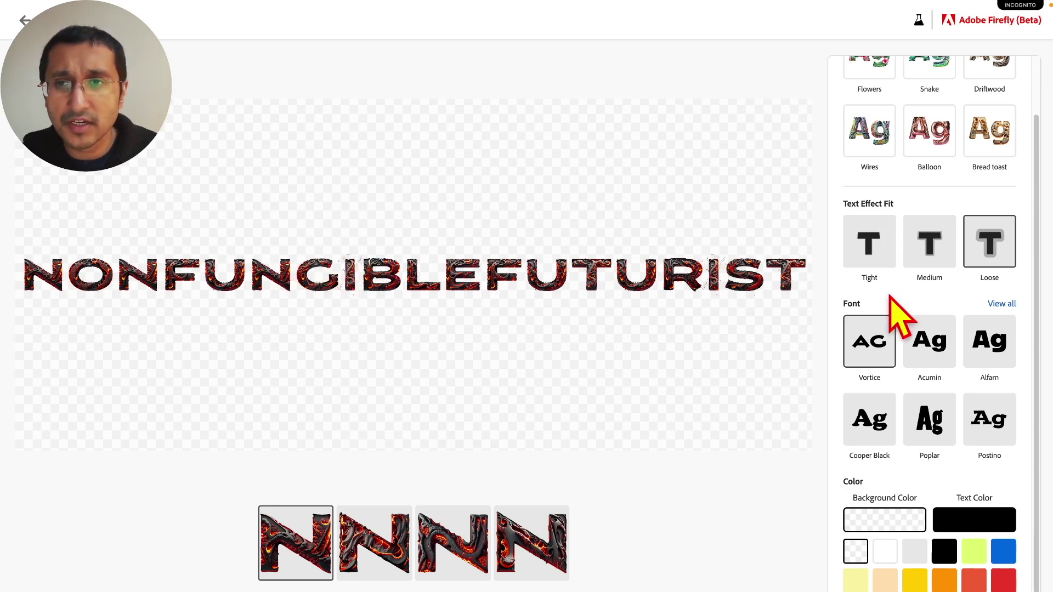
{"action": "scroll", "coordinate": [900, 312], "scroll_direction": "up", "scroll_amount": 2}
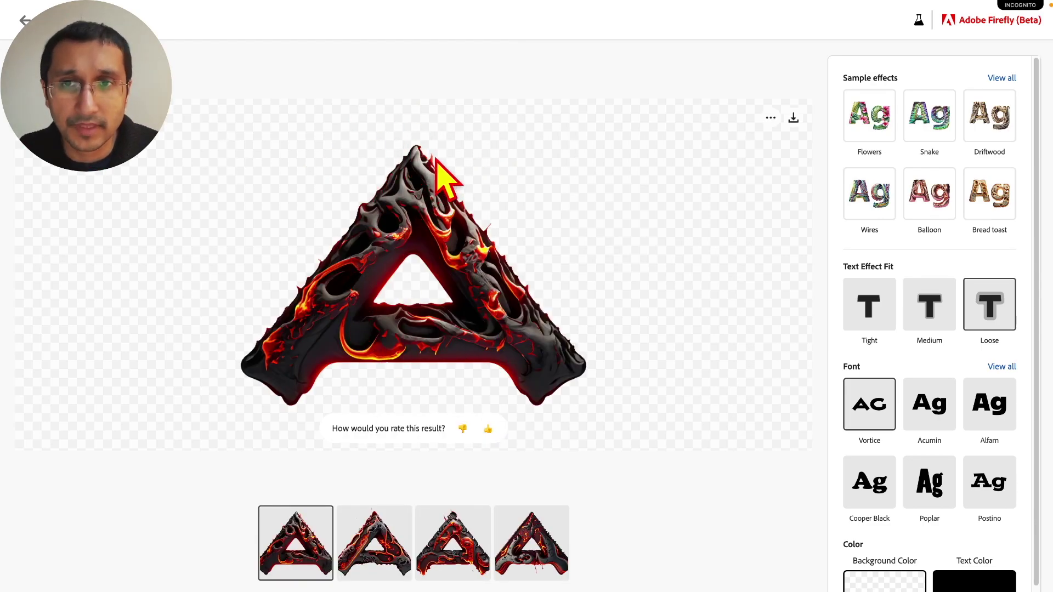
Step: Download the molten lava letter A with Content Credentials included and preview the saved PNG
{"action": "left_click", "coordinate": [793, 119]}
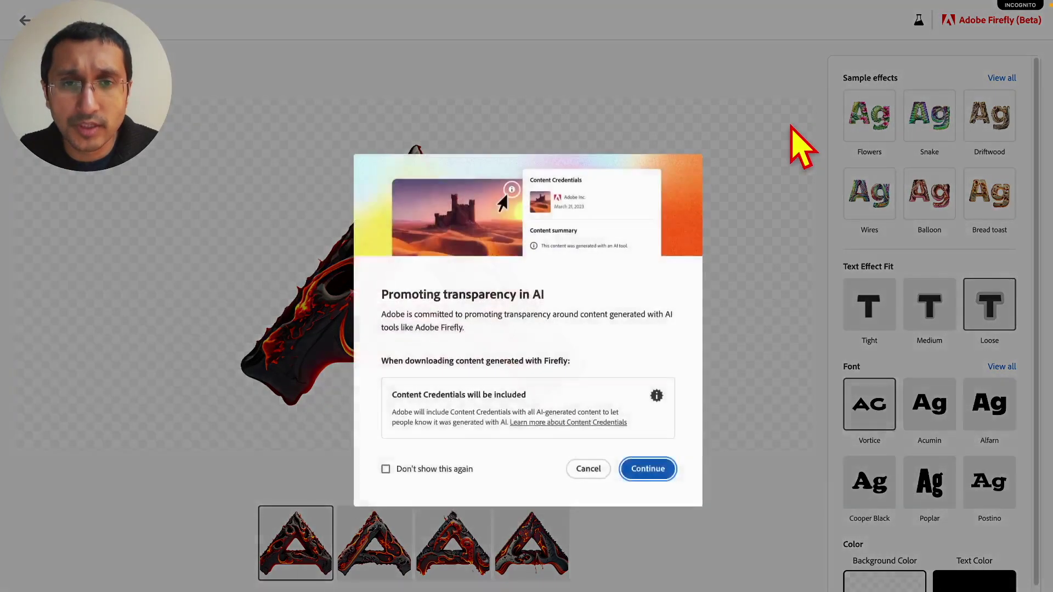
{"action": "left_click", "coordinate": [645, 469]}
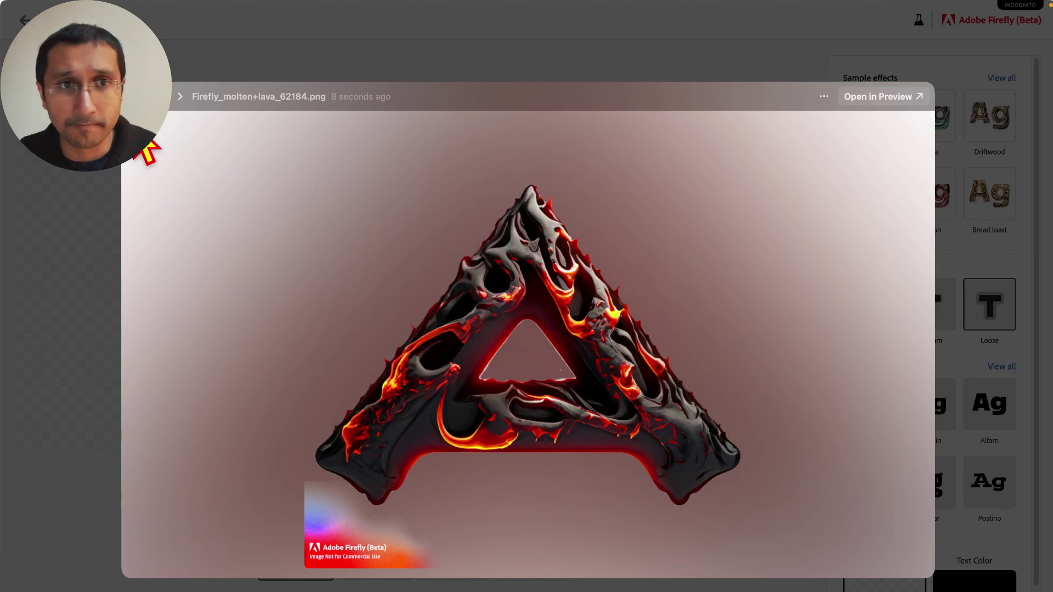
{"action": "left_click", "coordinate": [97, 310]}
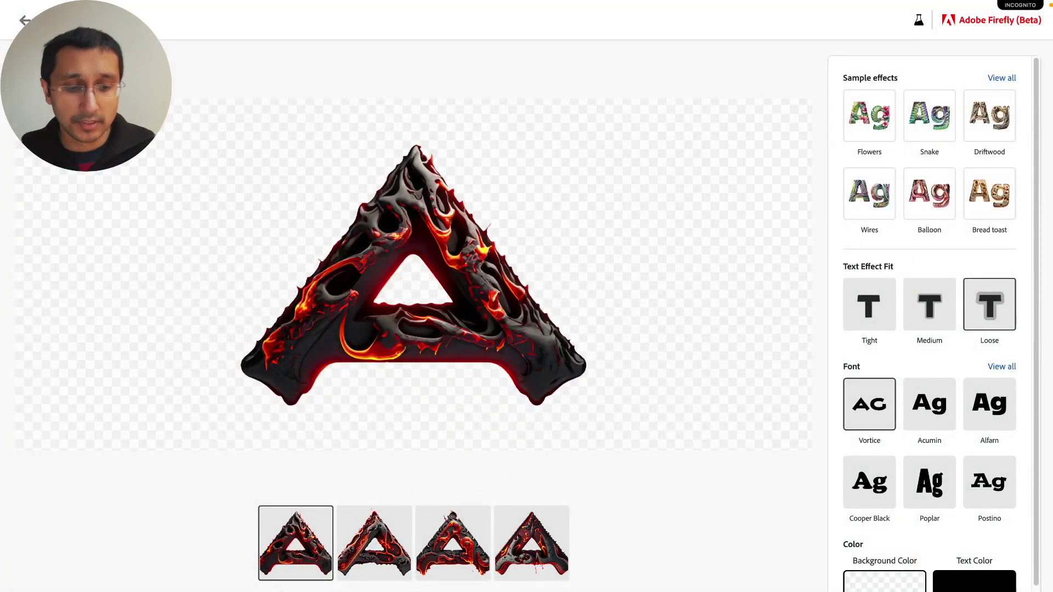
Step: Change the text effect's font to Alfarn and its fit to Tight
{"action": "left_click", "coordinate": [1001, 366]}
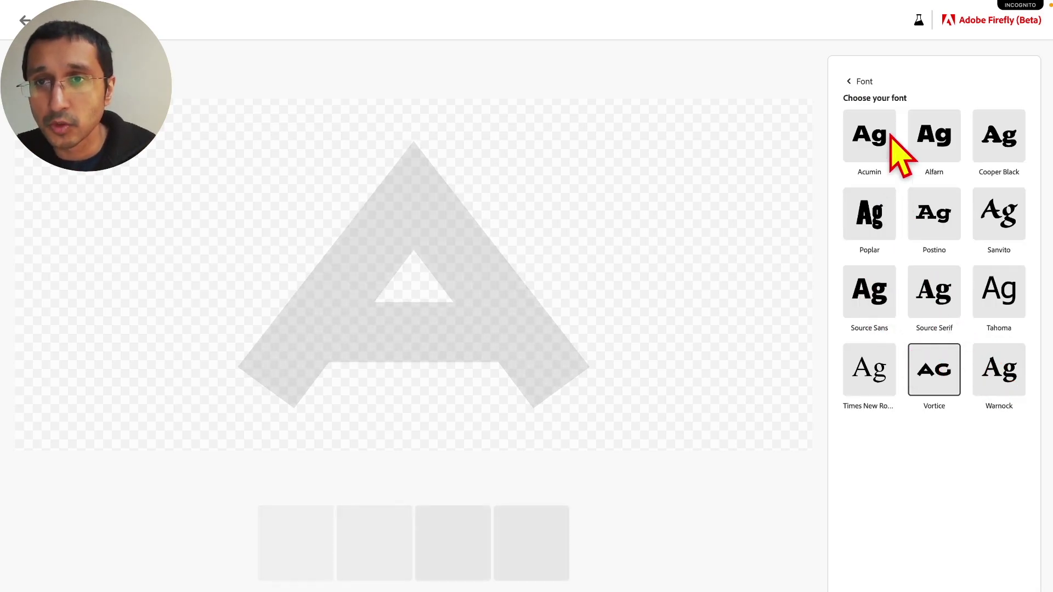
{"action": "left_click", "coordinate": [941, 146]}
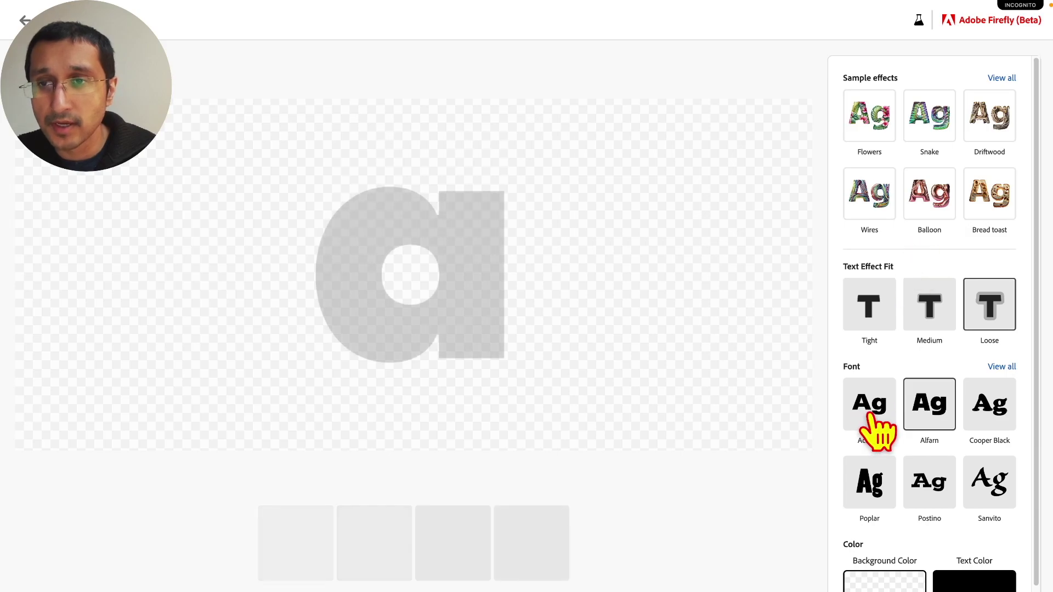
{"action": "left_click", "coordinate": [873, 322]}
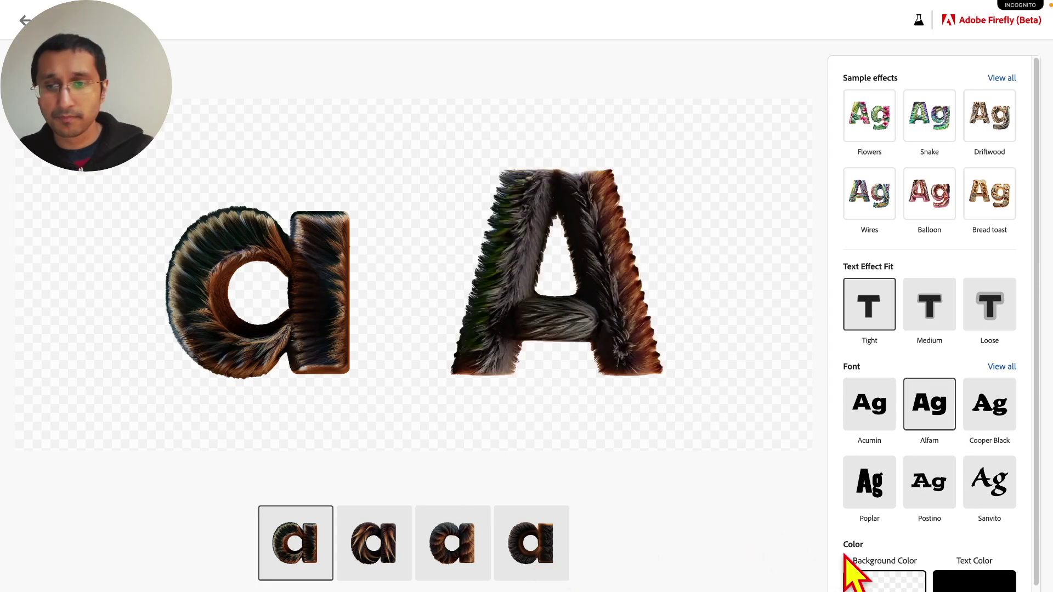
Step: View the feedback options for a positive rating of the magenta fur letters and close the form without submitting
{"action": "scroll", "coordinate": [932, 548], "scroll_direction": "down", "scroll_amount": 1}
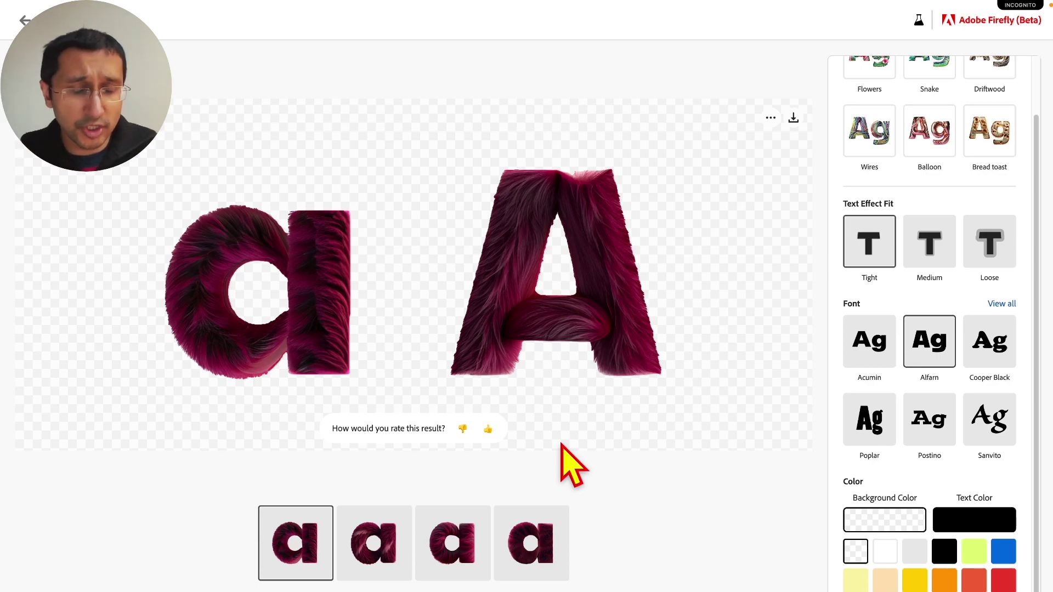
{"action": "left_click", "coordinate": [488, 429]}
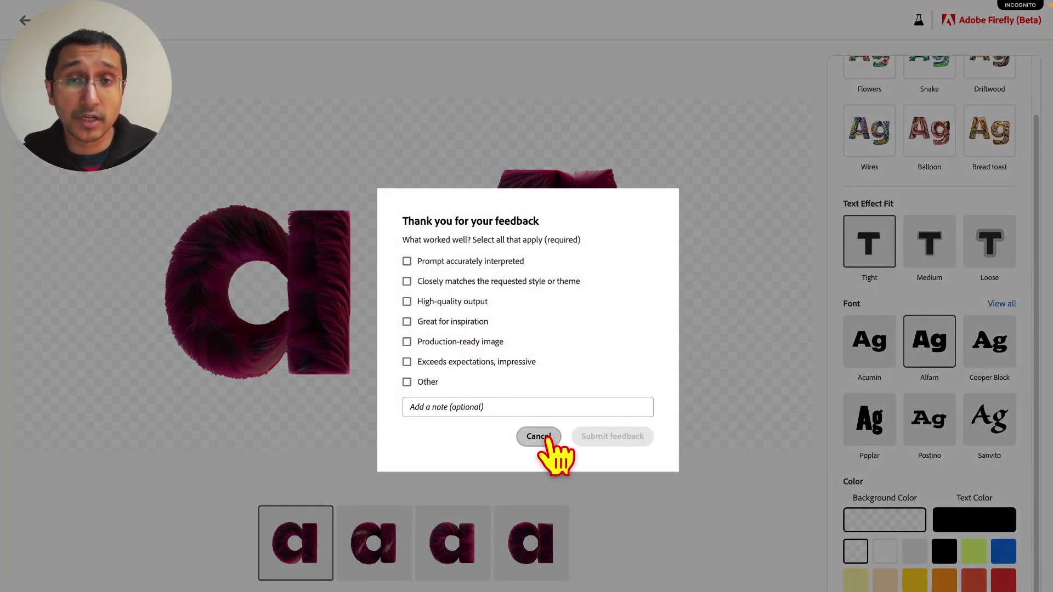
{"action": "left_click", "coordinate": [539, 437]}
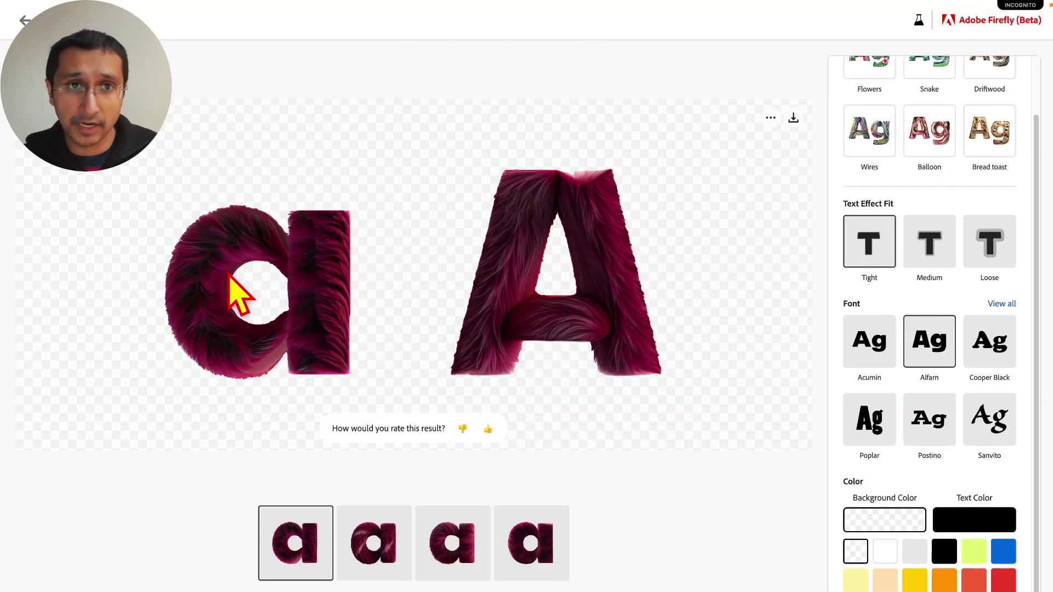